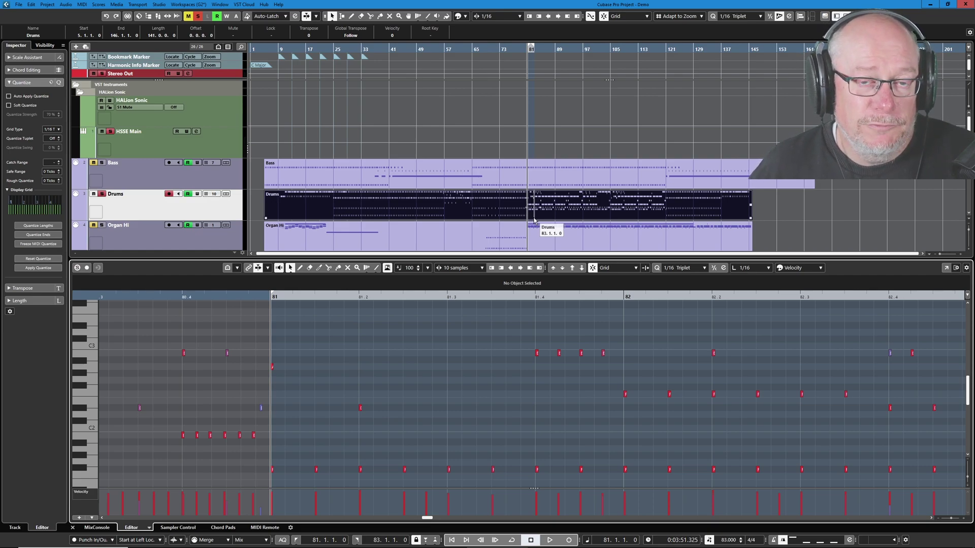
Zoom the project view in and out around bars 81–83 with the mouse wheel
scroll(534, 220, up, 4)
scroll(543, 396, down, 5)
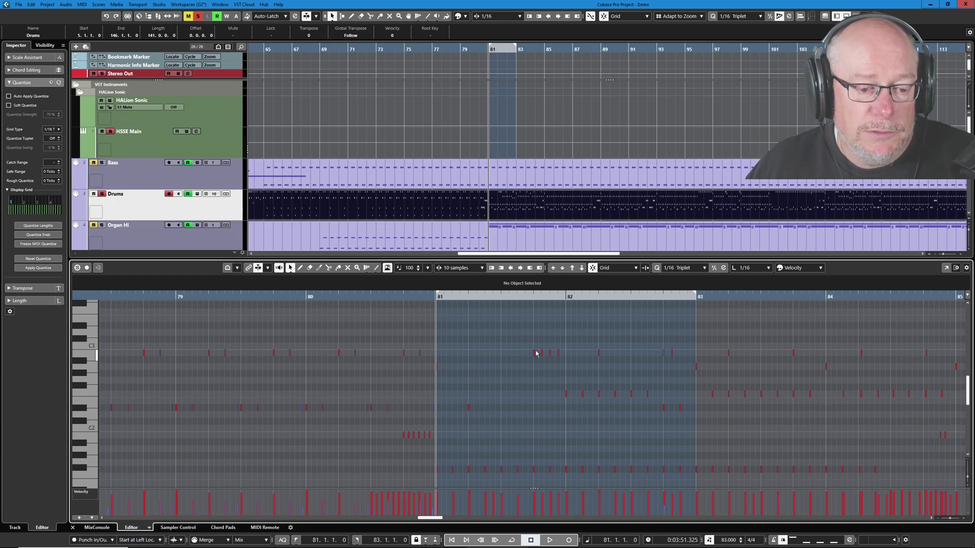
Zoom the Key Editor around bars 80–83 with the mouse wheel
scroll(534, 354, down, 1)
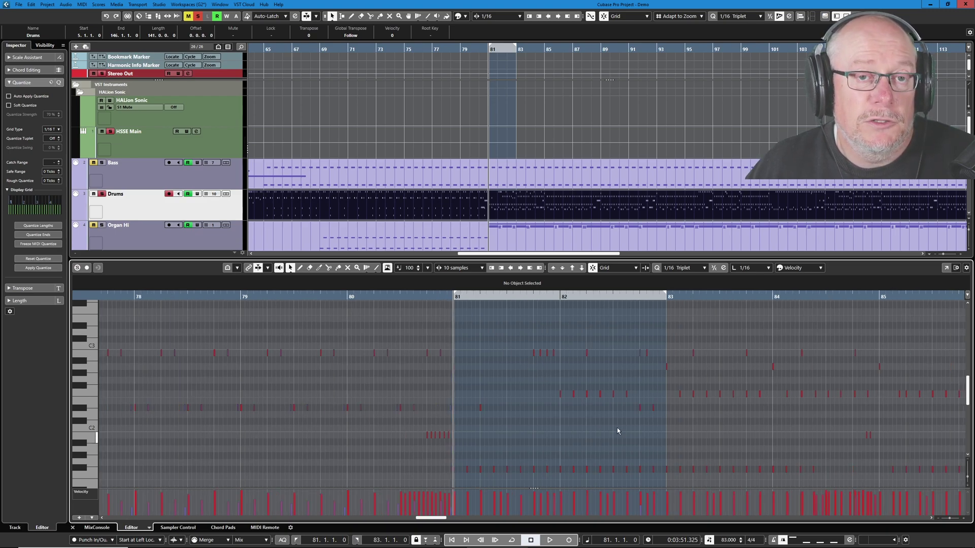
scroll(550, 398, up, 2)
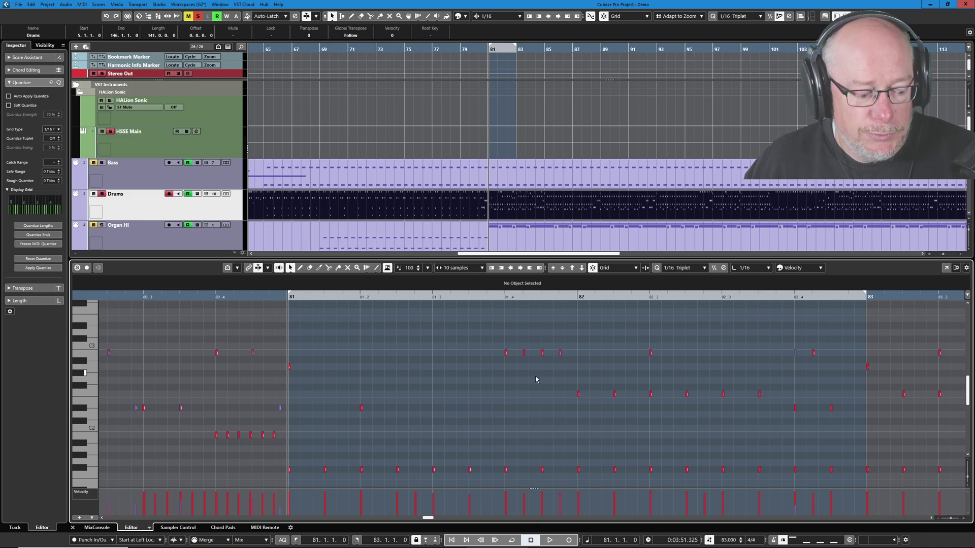
Apply the Set Minimum Length preset to all drum notes, giving them a 0.0.0.60 length
key(ctrl+l)
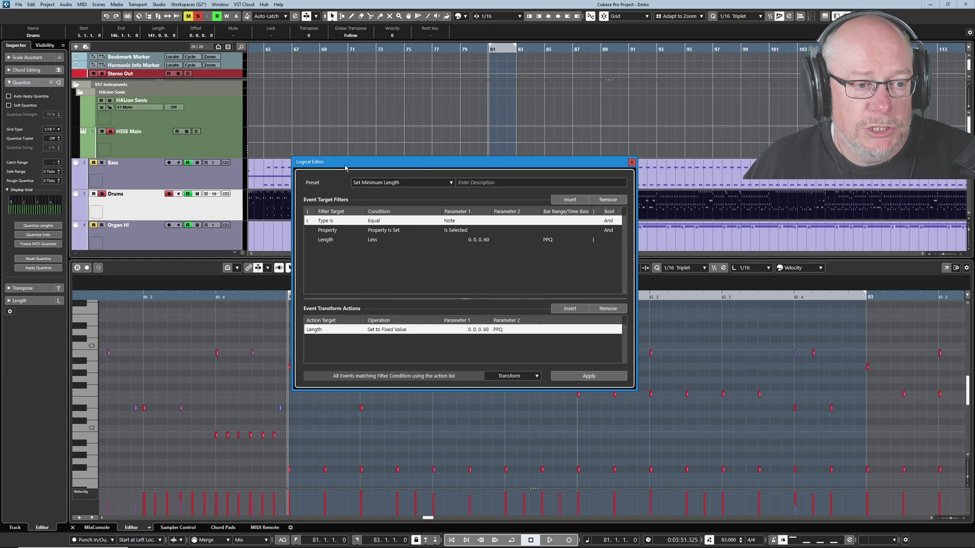
drag(478, 167, 438, 172)
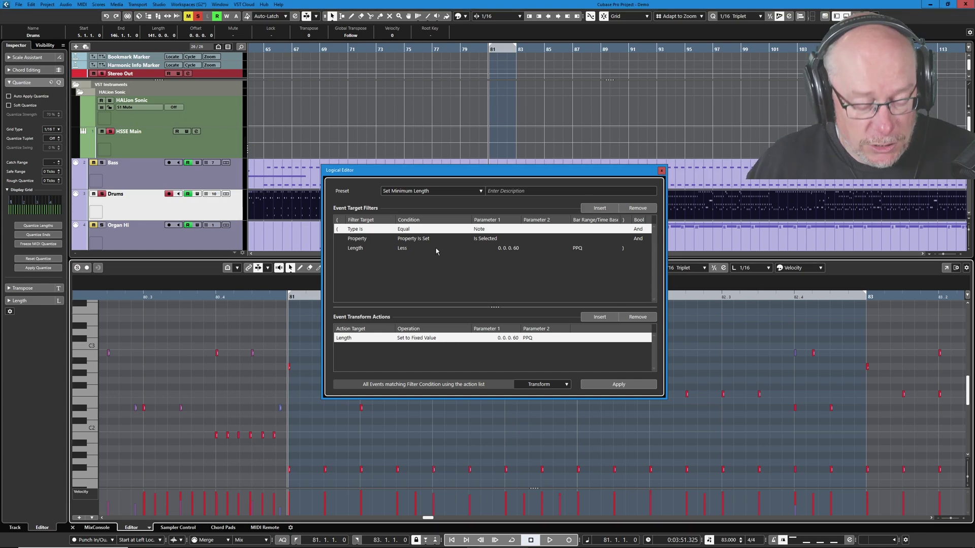
key(ctrl+a)
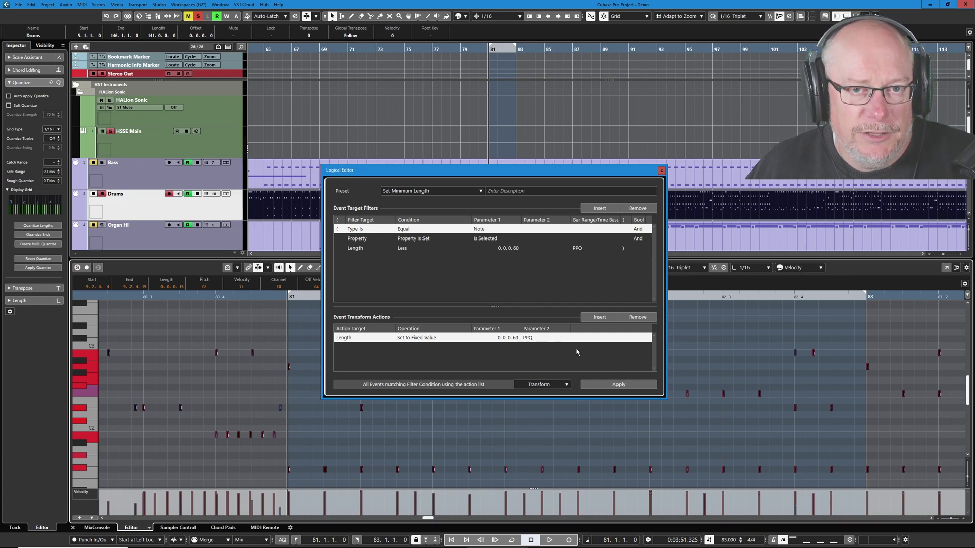
click(618, 386)
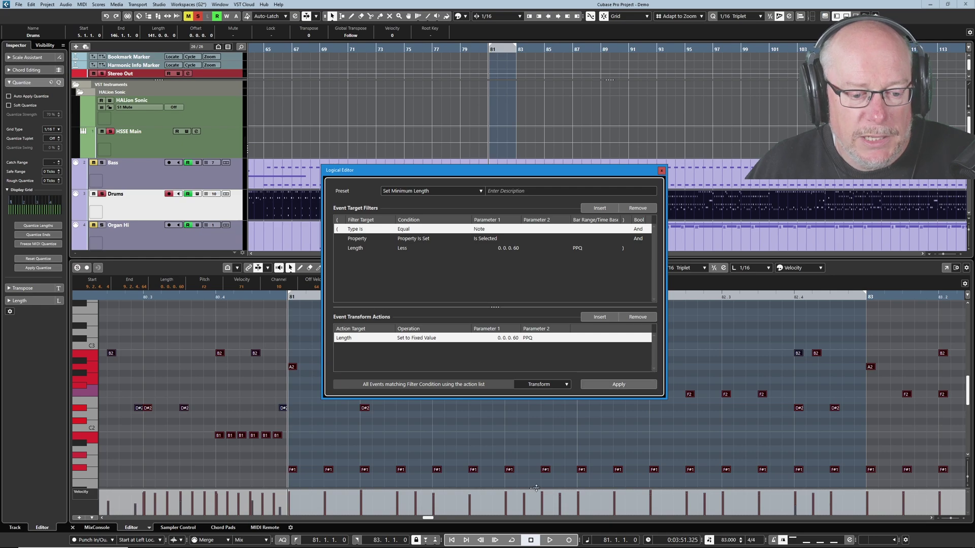
click(661, 170)
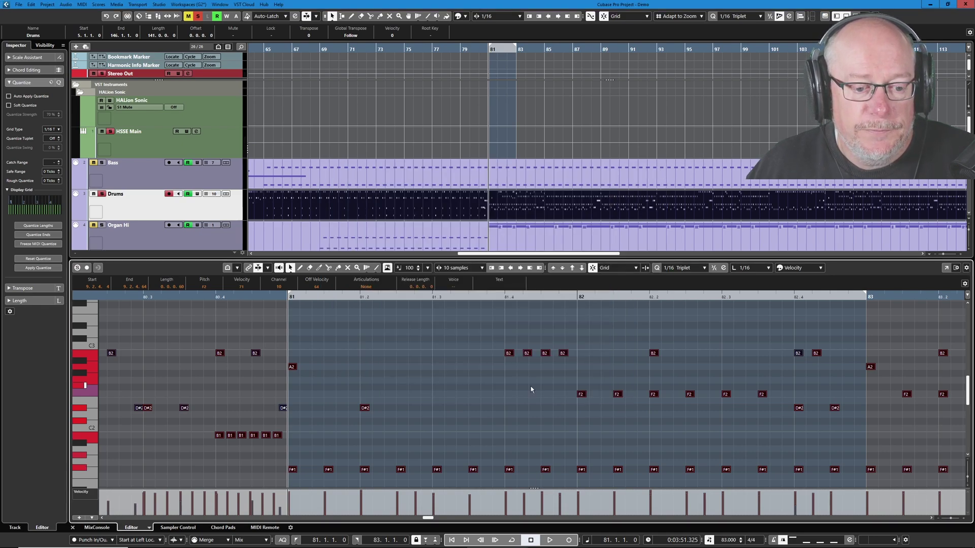
click(531, 389)
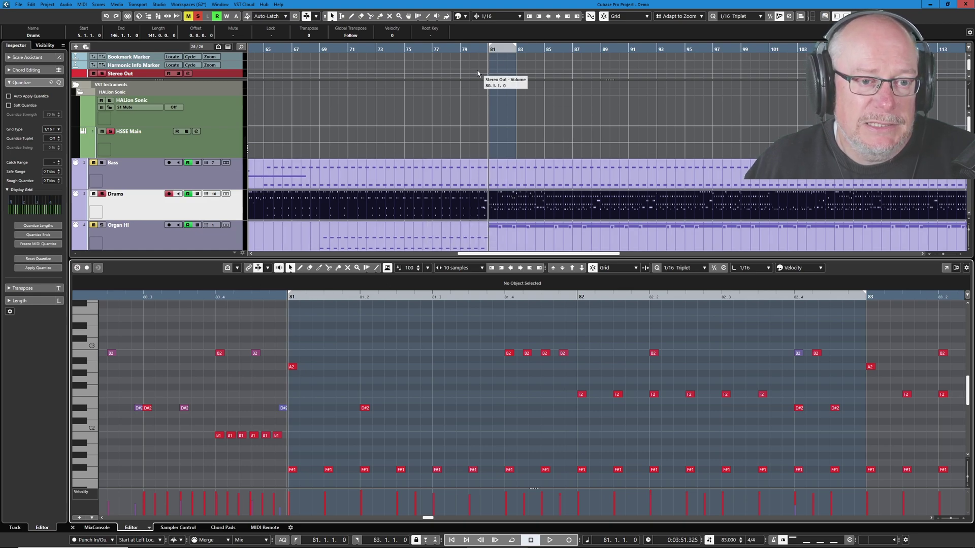
click(508, 355)
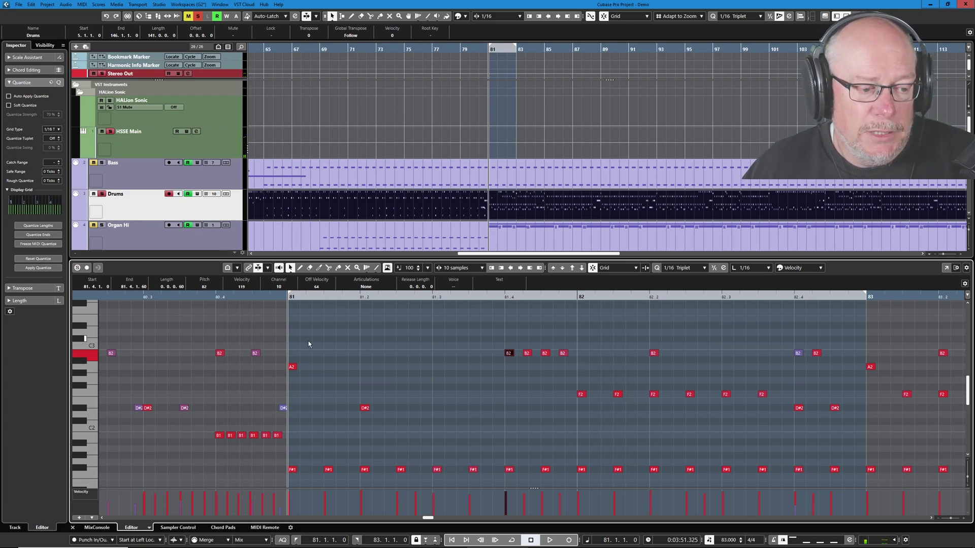
key(space)
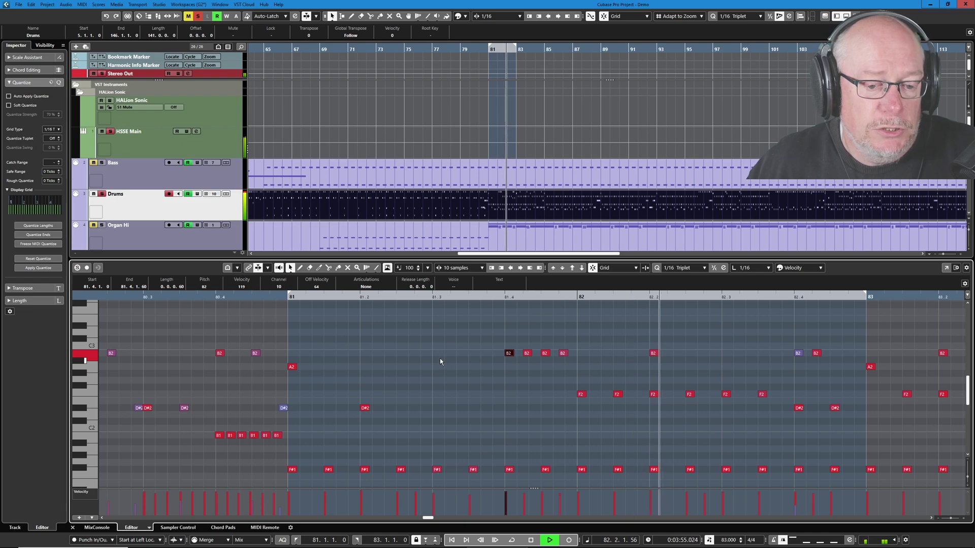
key(space)
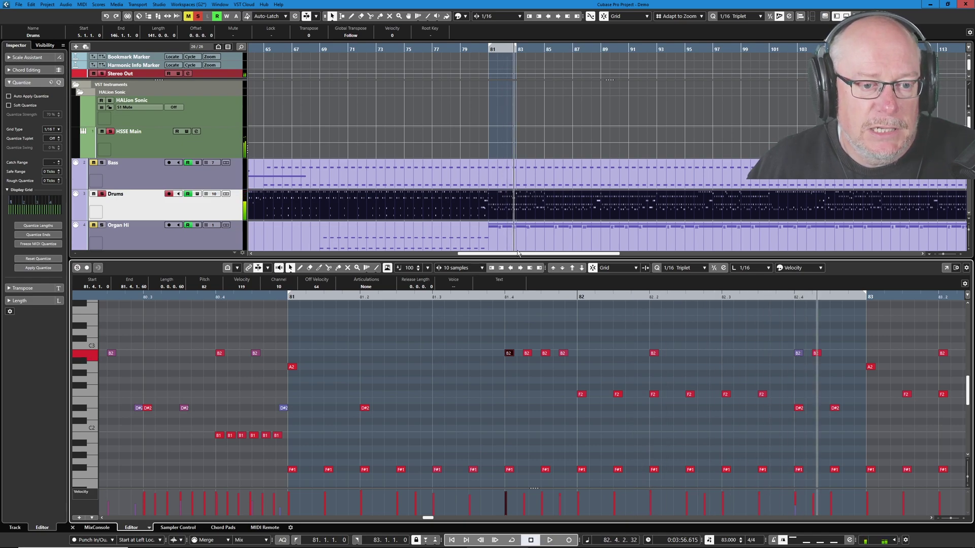
Zoom the Key Editor onto bar 84 and loop that bar with cycle enabled
scroll(524, 139, up, 2)
scroll(523, 136, up, 2)
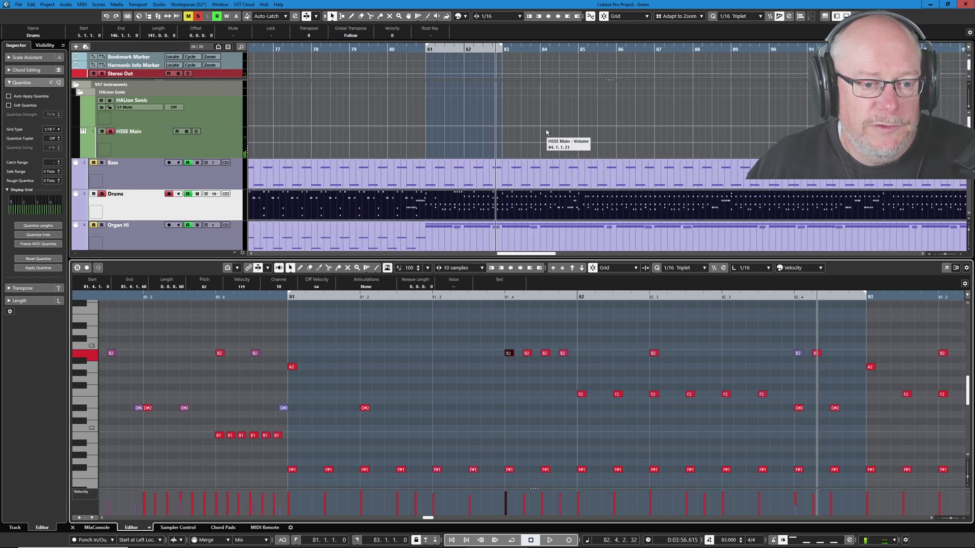
click(533, 44)
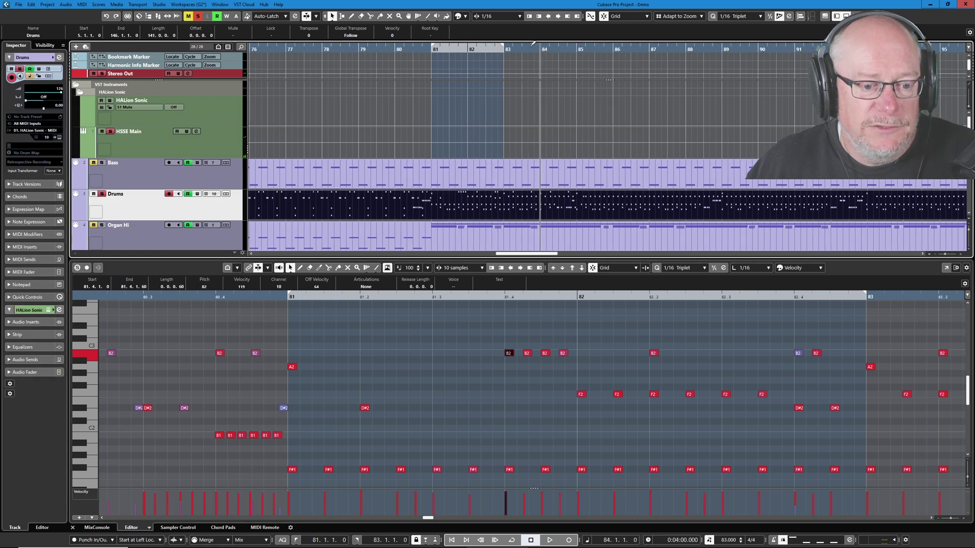
click(512, 371)
key(space)
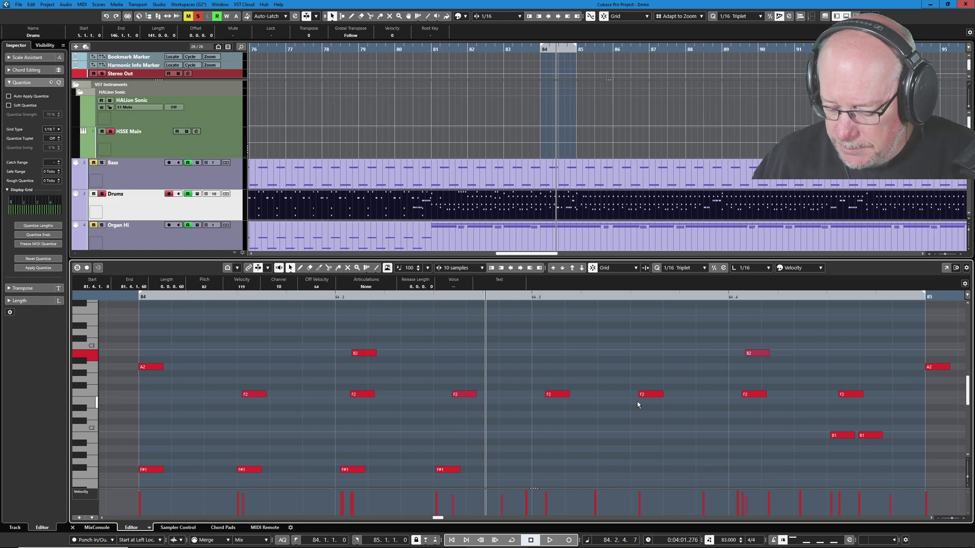
key(shift+g)
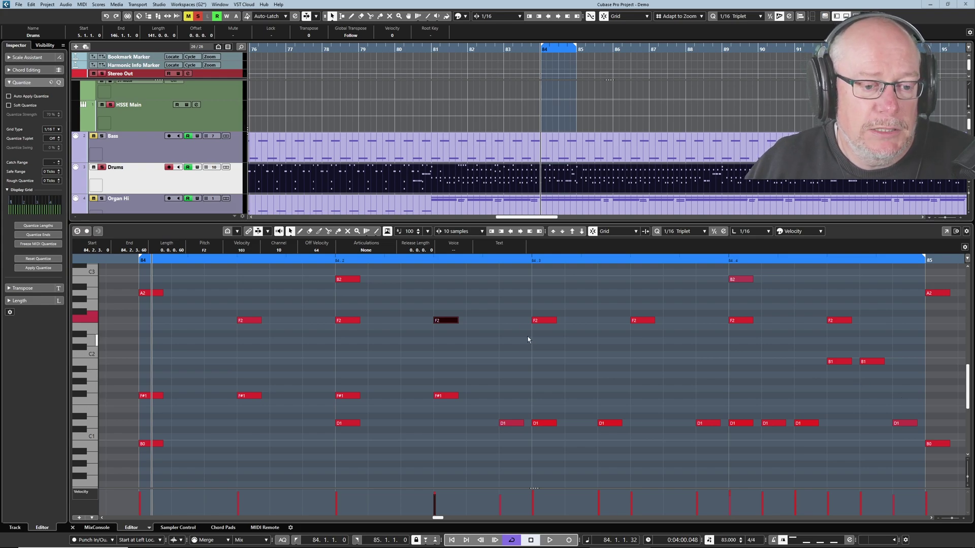
click(358, 158)
key(g)
key(g)
key(g)
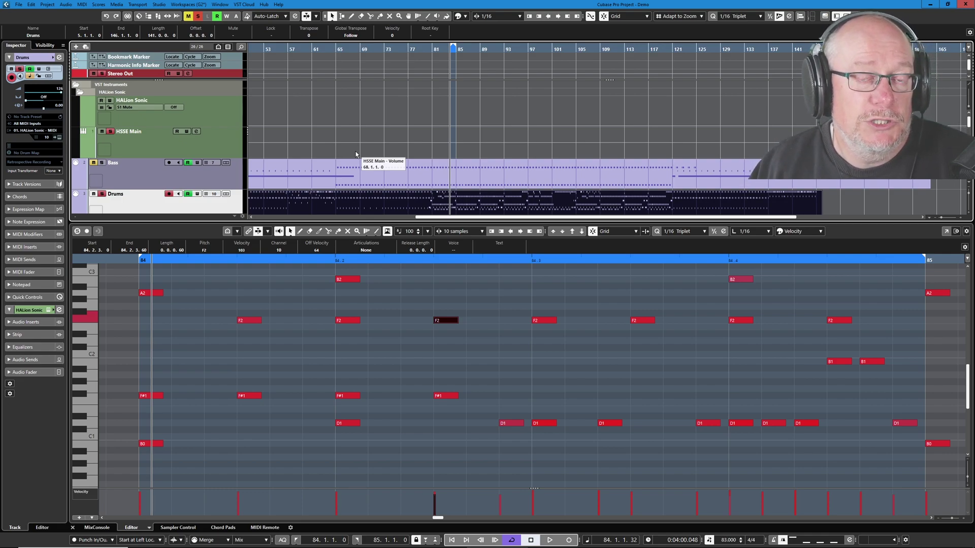
Select the Drums track in the project, leaving the File menu unused
click(18, 5)
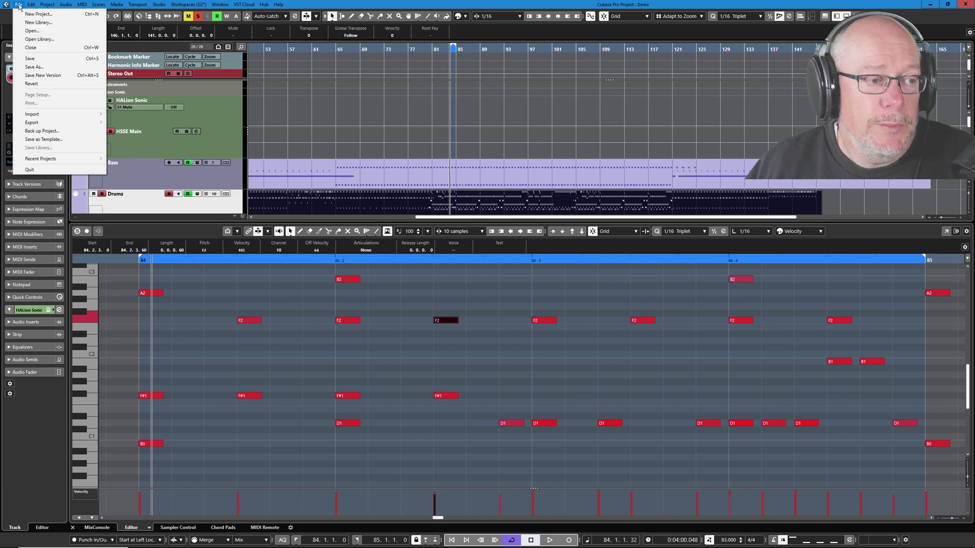
mouse_move(63, 115)
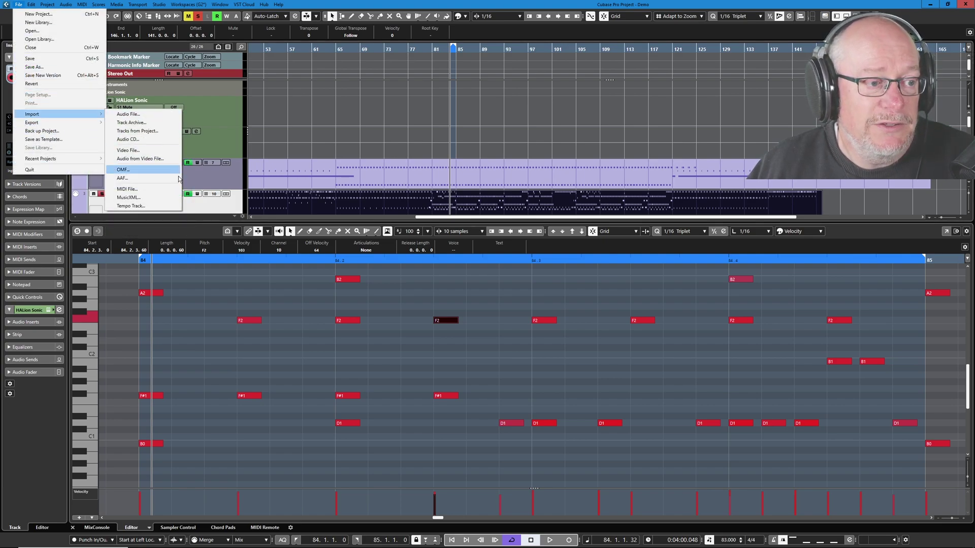
click(190, 196)
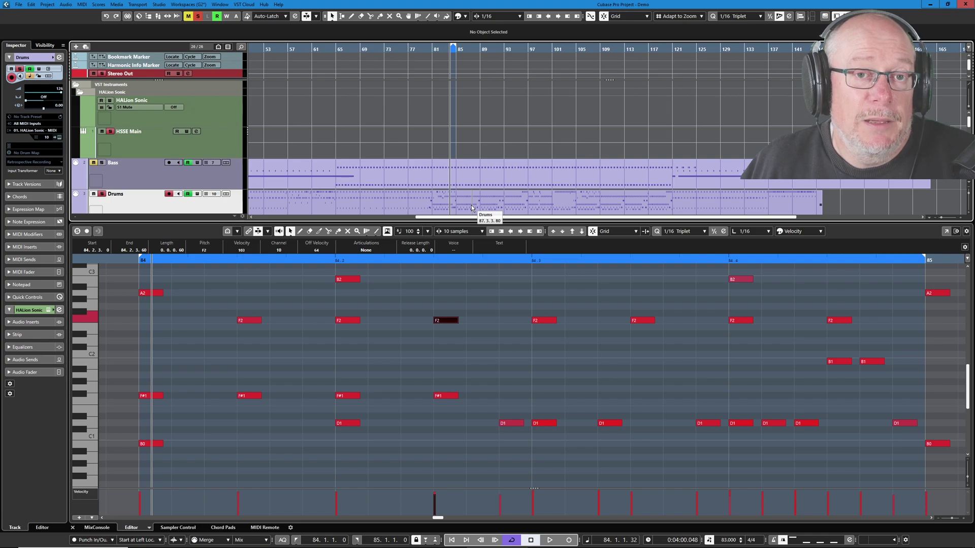
scroll(186, 163, down, 1)
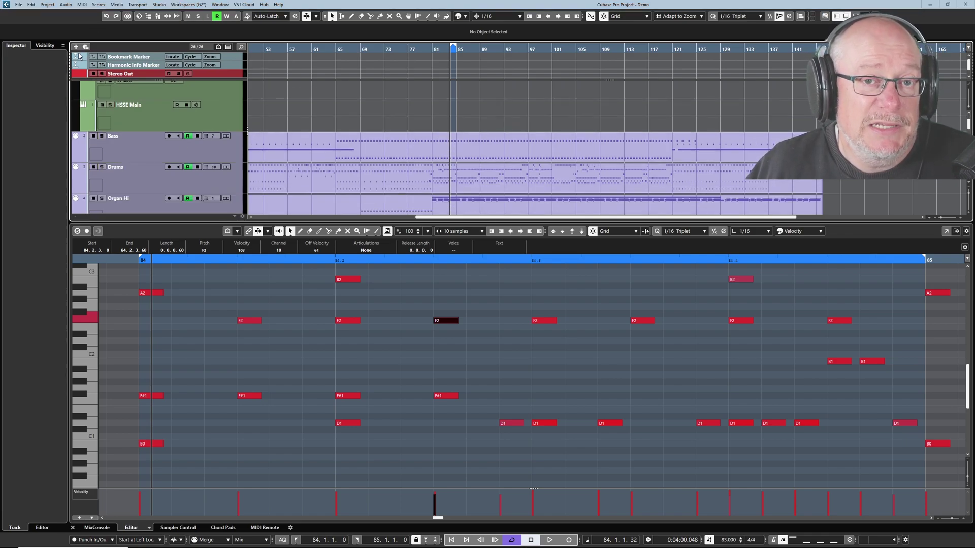
click(135, 173)
Add a Groove Agent instrument track and load the Chill Tronica kit from The Kit
click(76, 47)
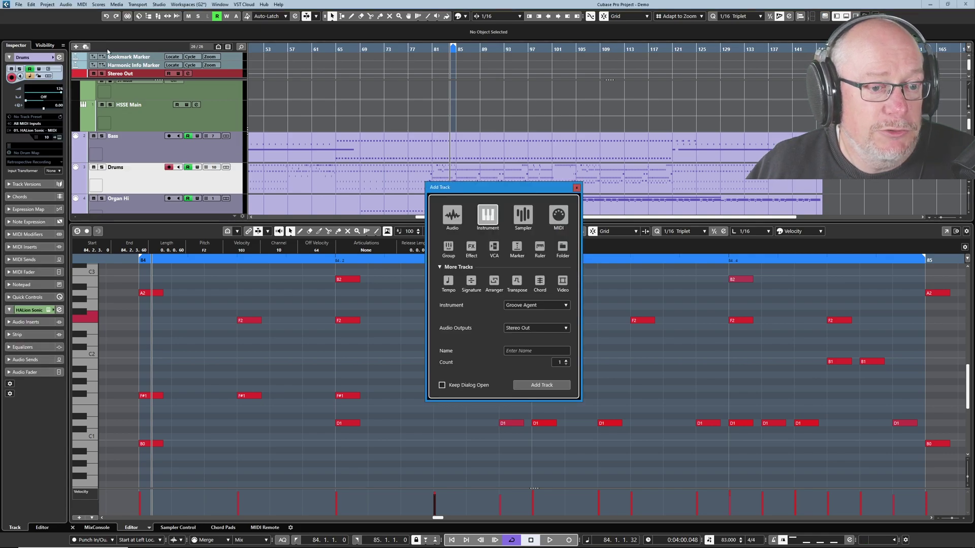
click(545, 384)
right_click(449, 237)
click(465, 240)
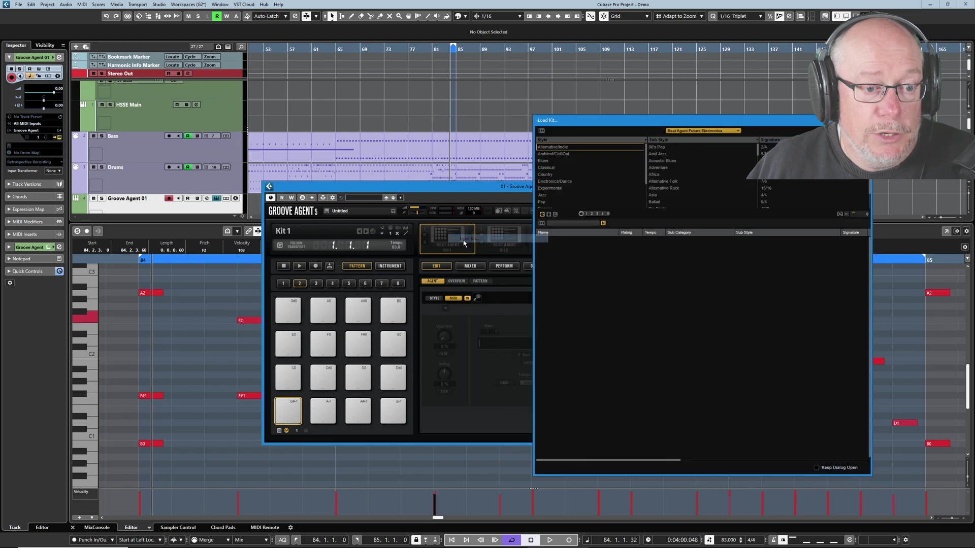
click(678, 133)
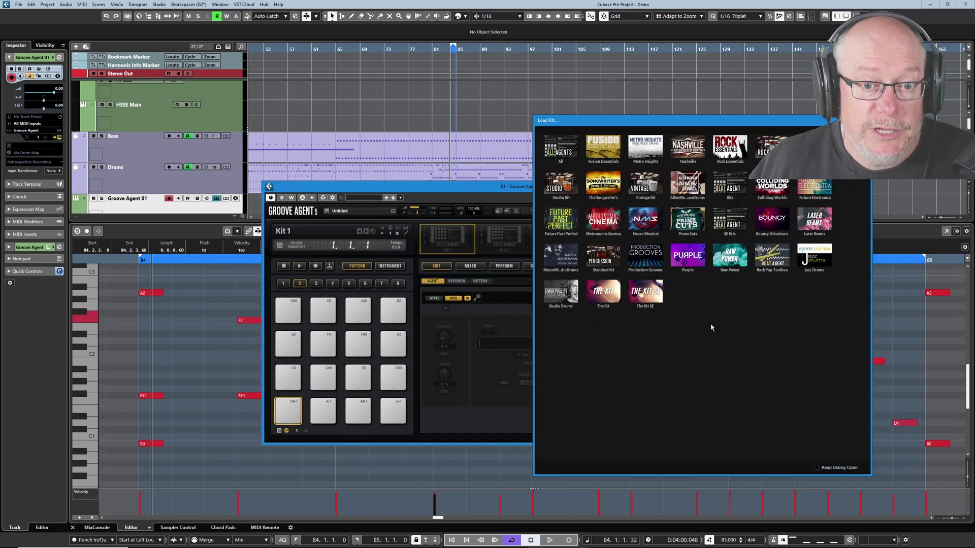
click(601, 287)
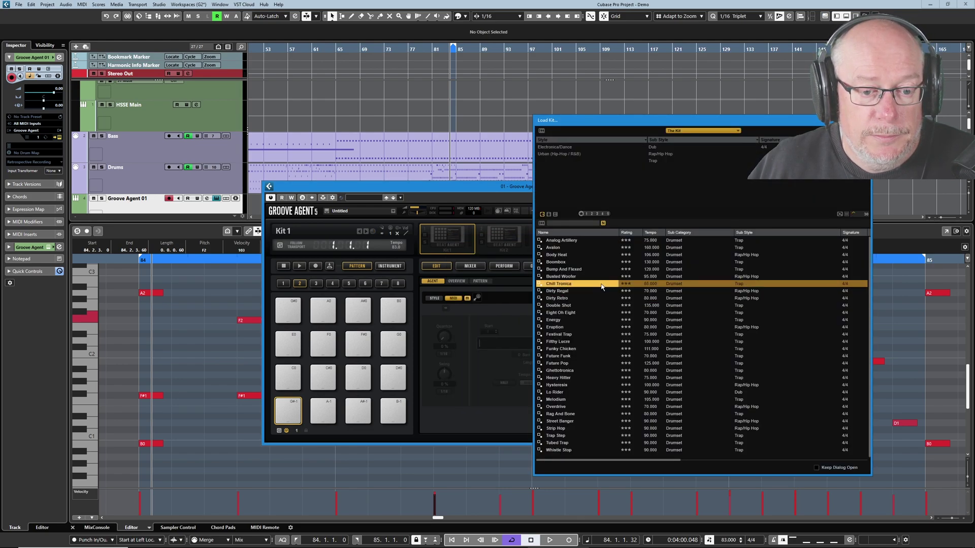
double_click(600, 285)
click(463, 189)
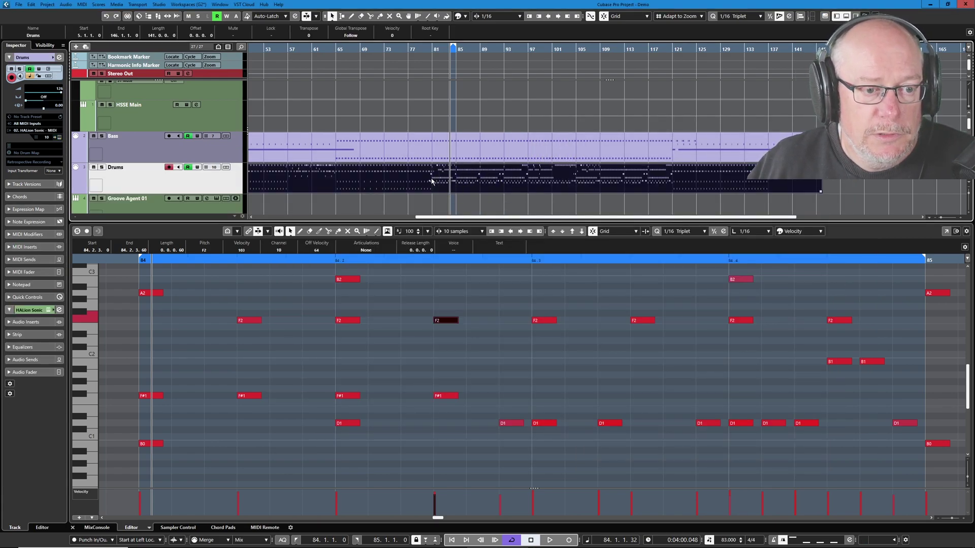
Move the Drums part onto Groove Agent 01, solo it, audition bar 84, then view the GM note list
drag(431, 181, 449, 192)
key(s)
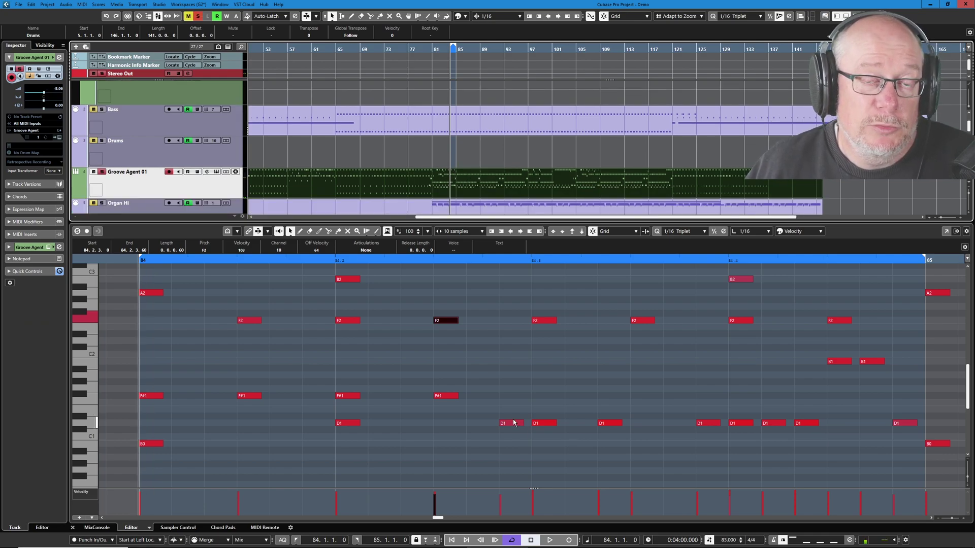
key(space)
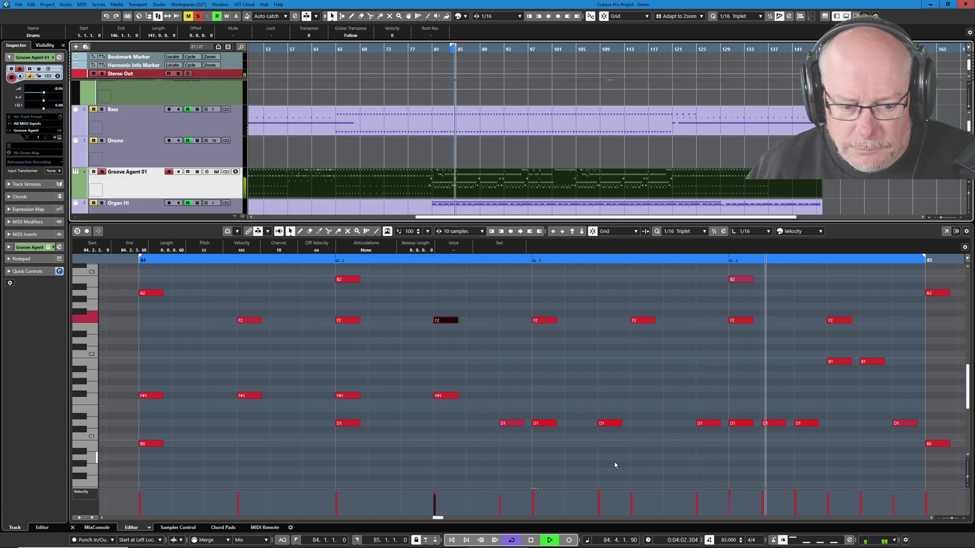
click(530, 541)
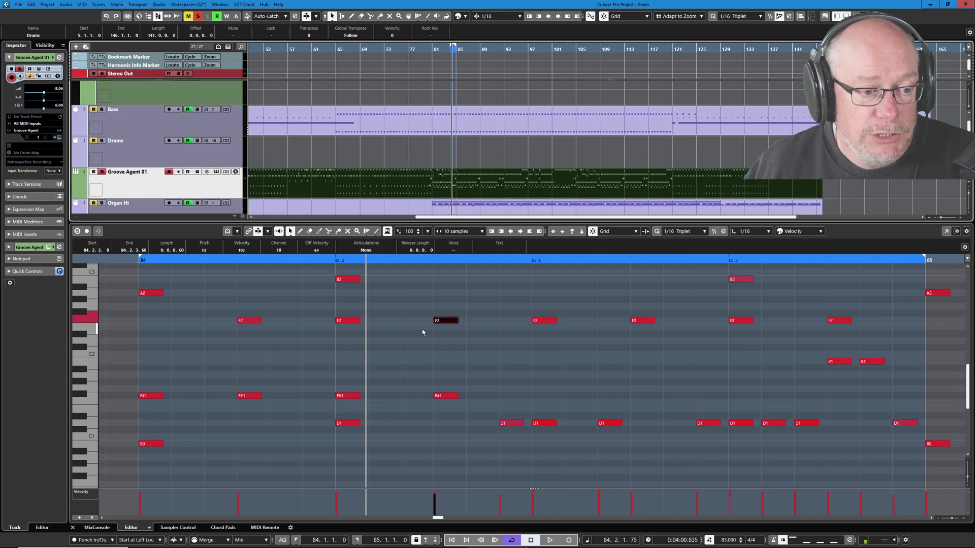
key(alt+Tab)
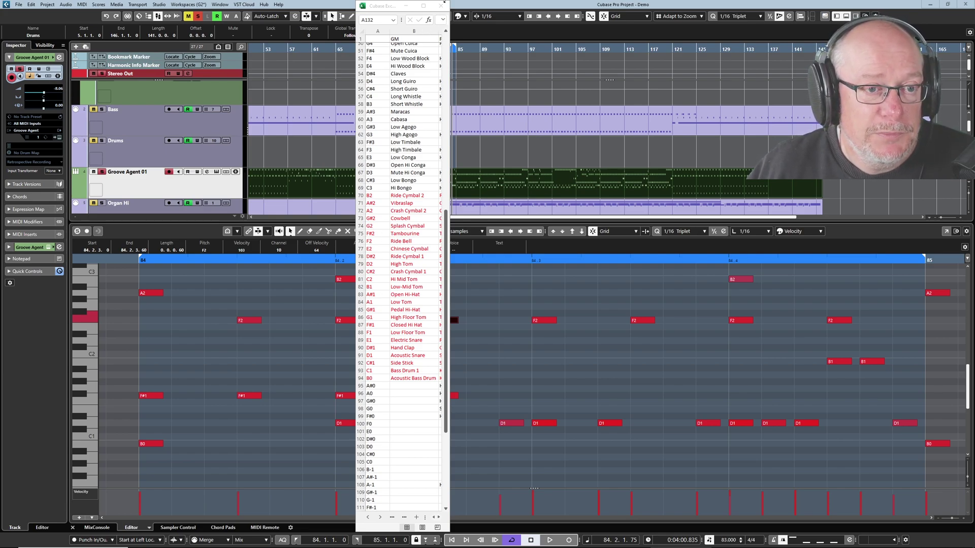
Close the Excel sheet of GM drum note names
click(441, 7)
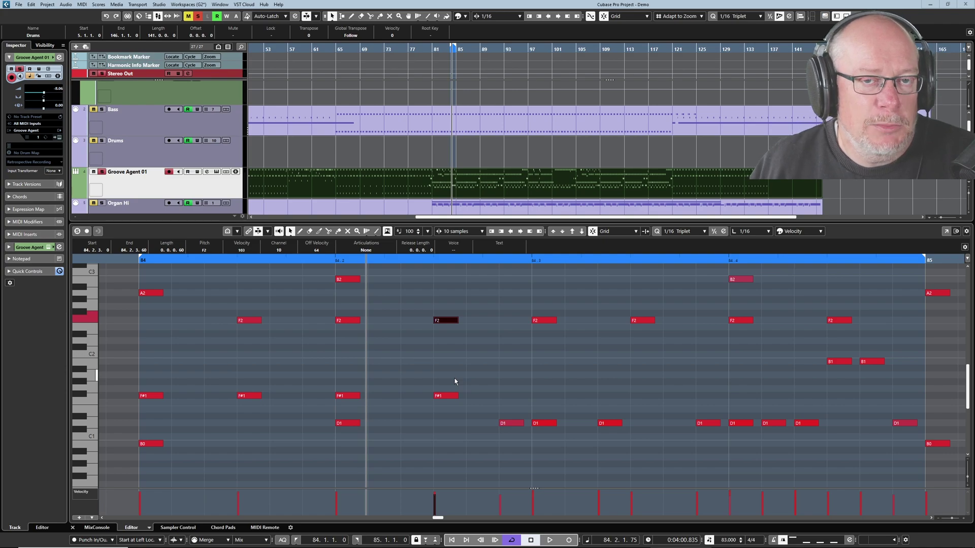
Turn off cycle, return to bar 81, and play then stop the drums
key(ctrl+z)
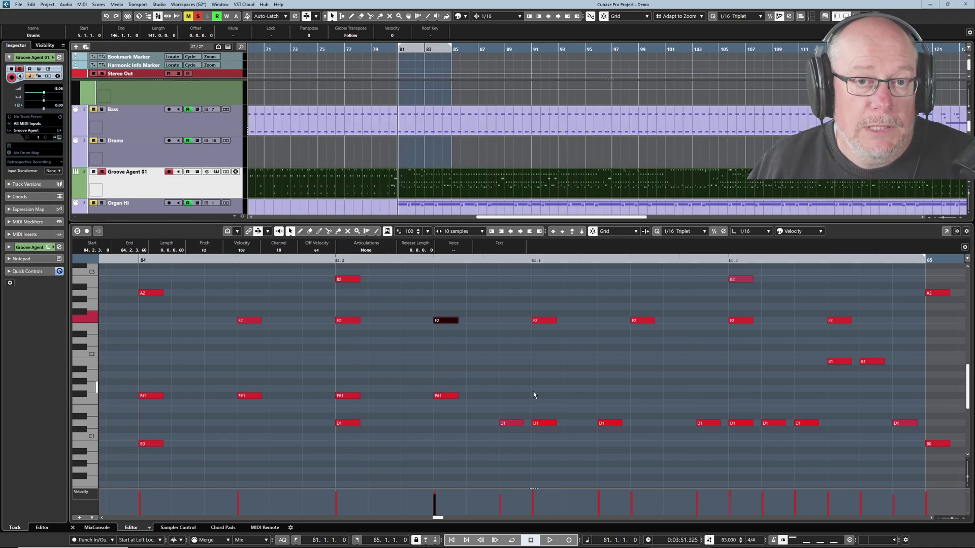
click(549, 542)
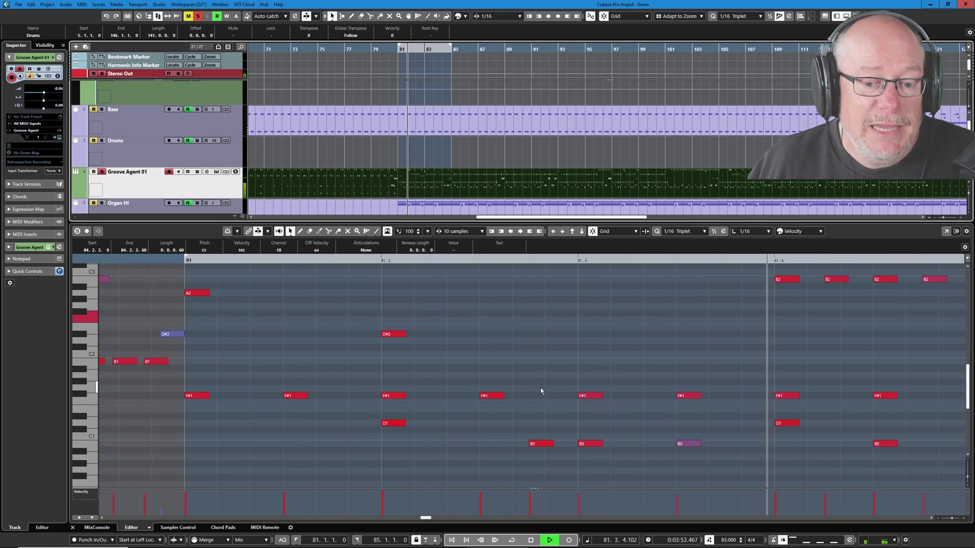
key(space)
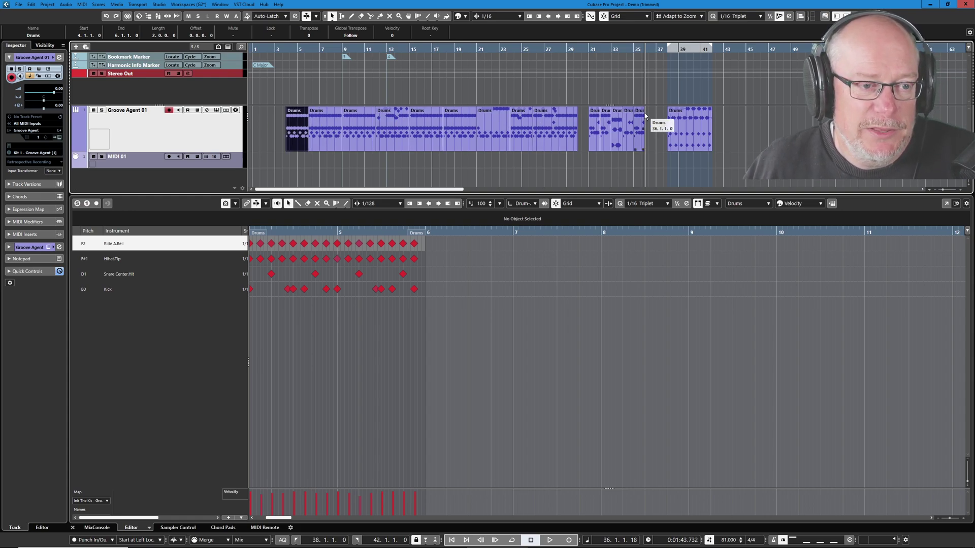
Inspect the second and bar-9 Drums parts, setting the loop range around the bar-9 part
click(330, 123)
click(348, 122)
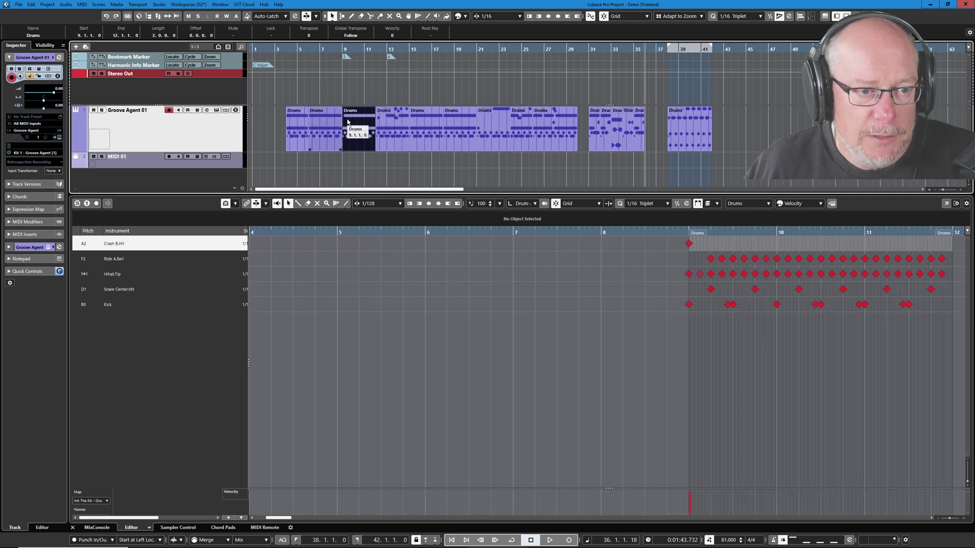
key(p)
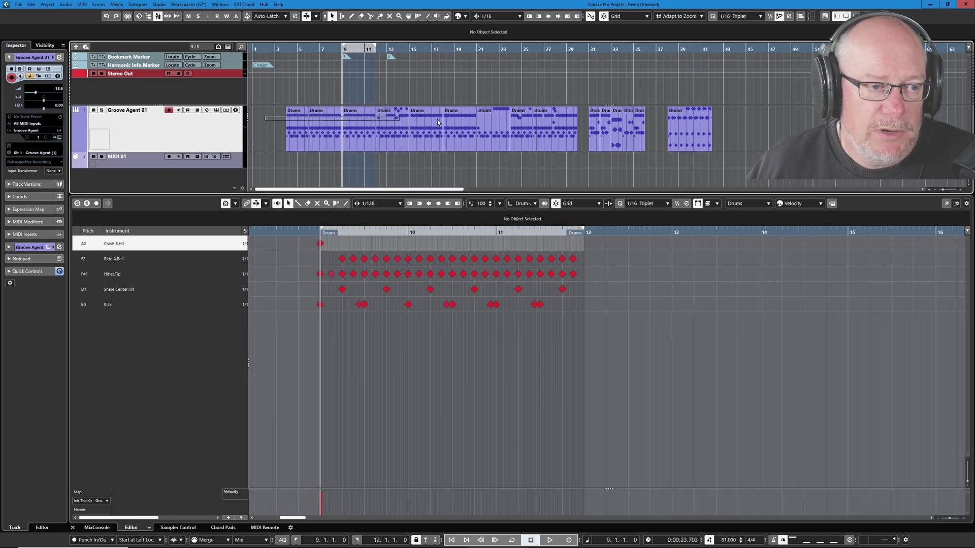
drag(438, 122, 588, 131)
click(270, 132)
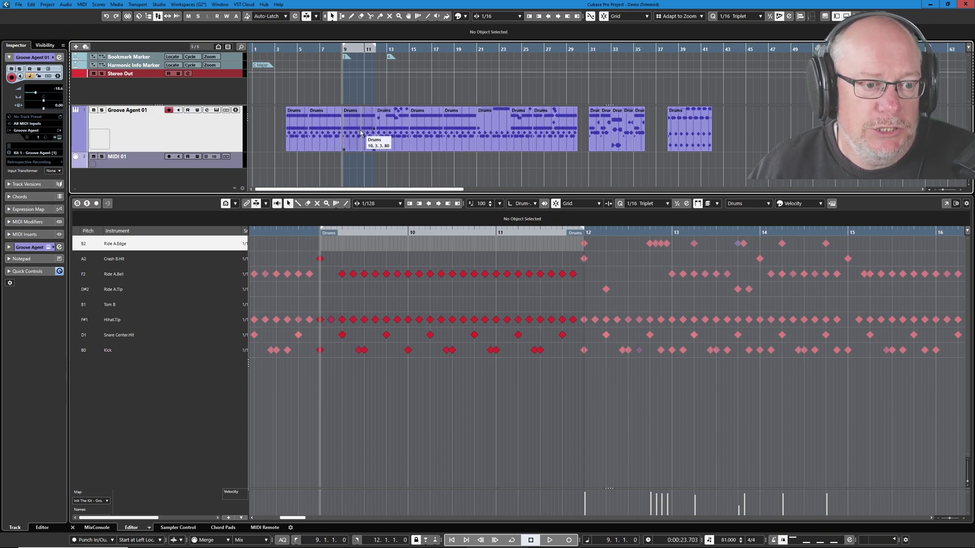
scroll(649, 130, up, 3)
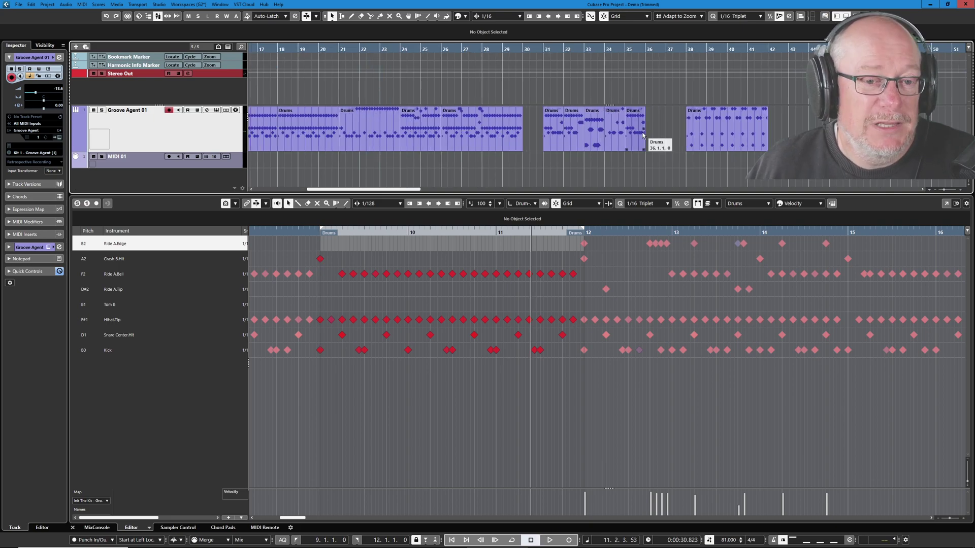
Loop the bar-31 Drums fill between bars 31 and 32, play it, and zoom in
click(556, 131)
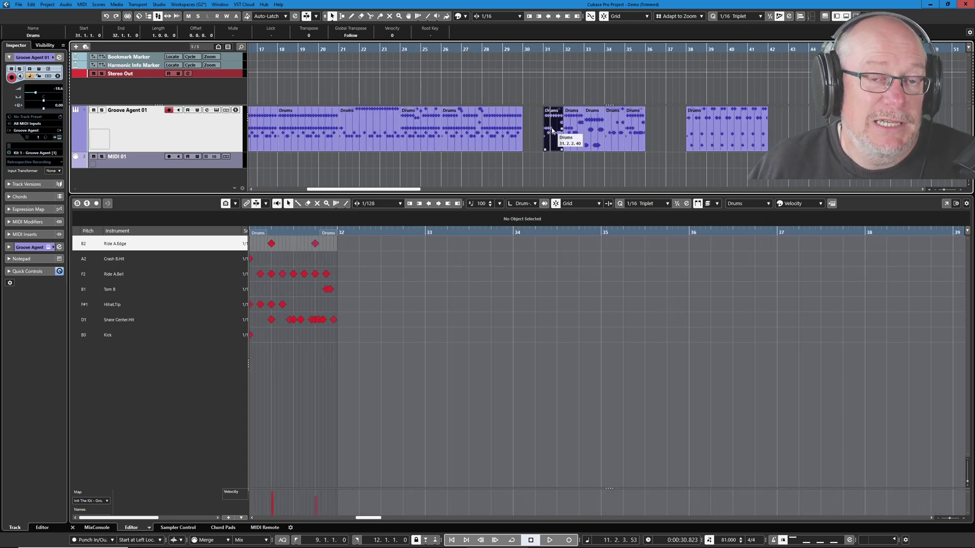
drag(543, 118, 660, 147)
click(556, 118)
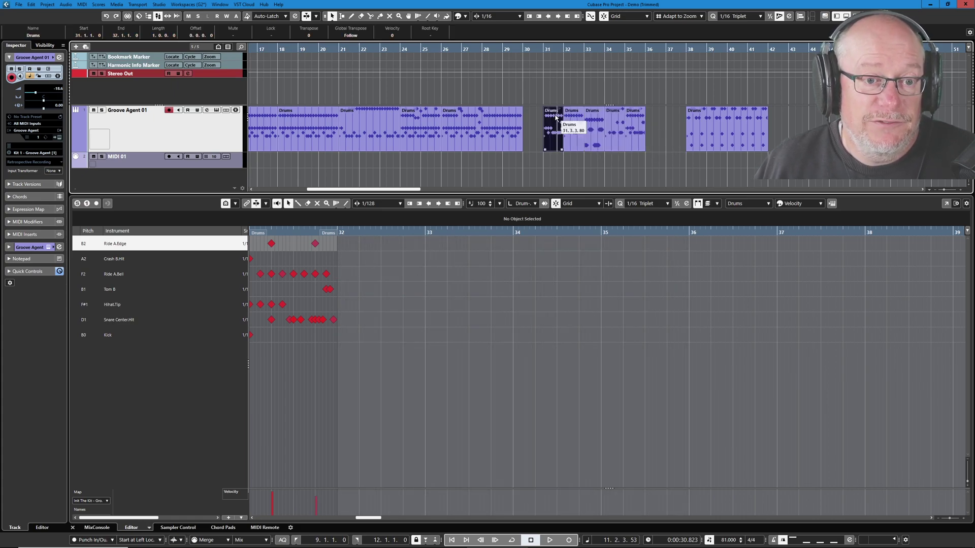
key(p)
key(KP_1)
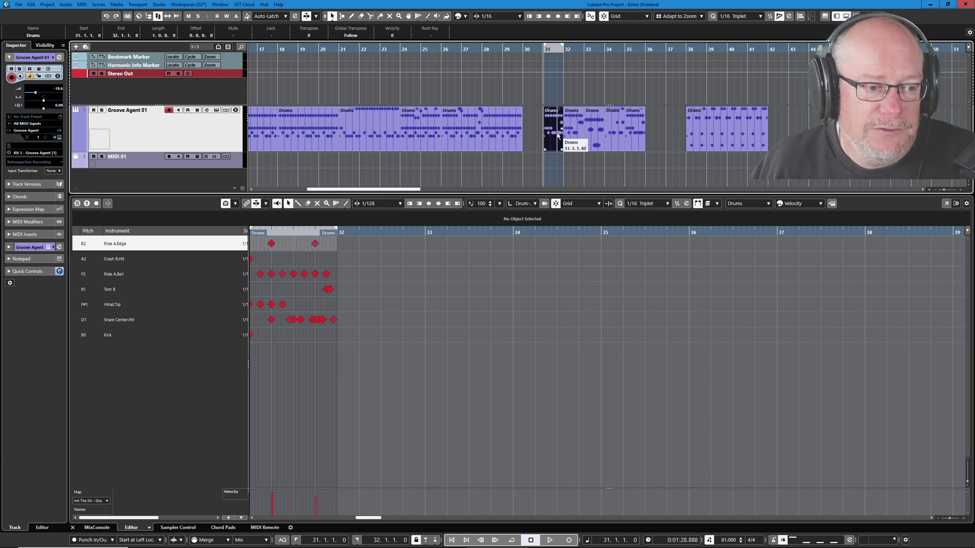
key(space)
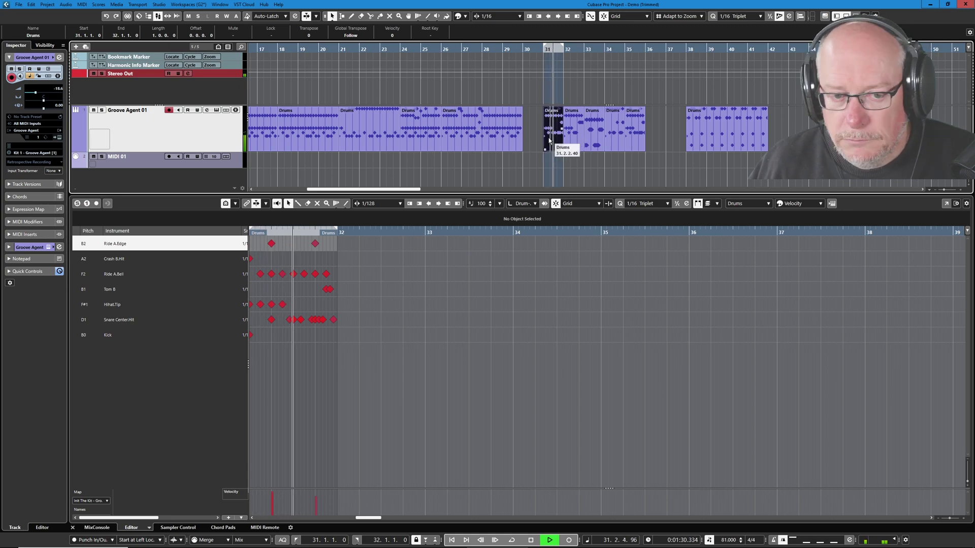
key(space)
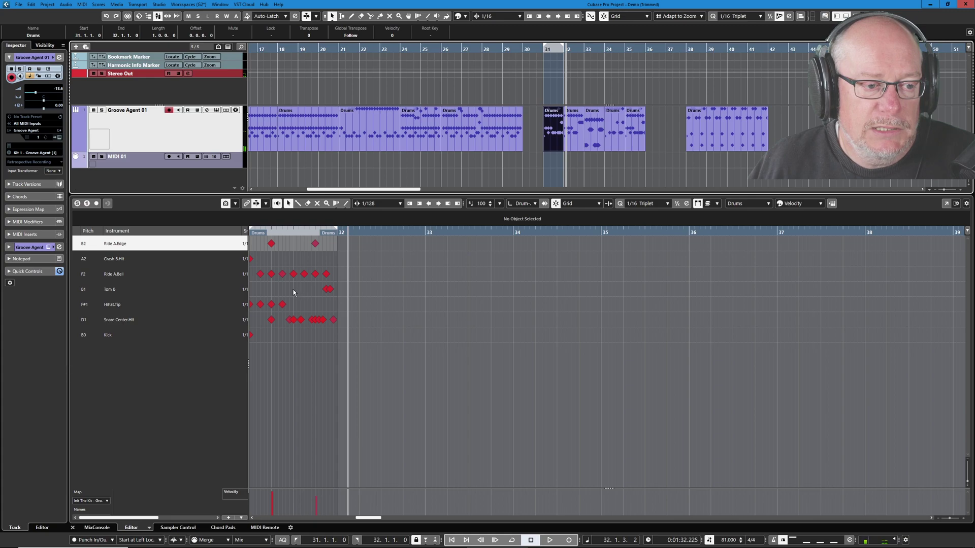
scroll(287, 292, up, 3)
scroll(408, 265, left, 3)
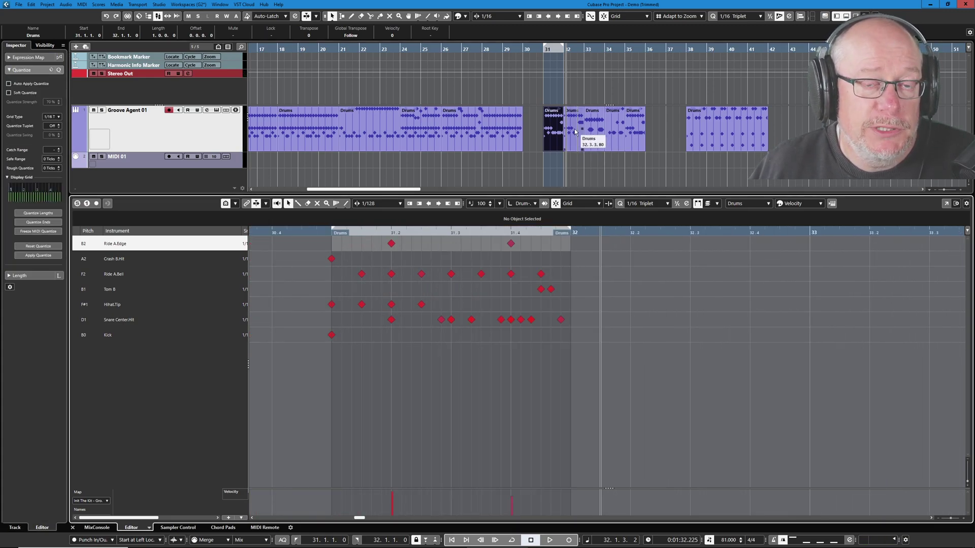
Review the one-bar Drums parts at bars 31–35, ending with the bar-35 part selected
click(575, 132)
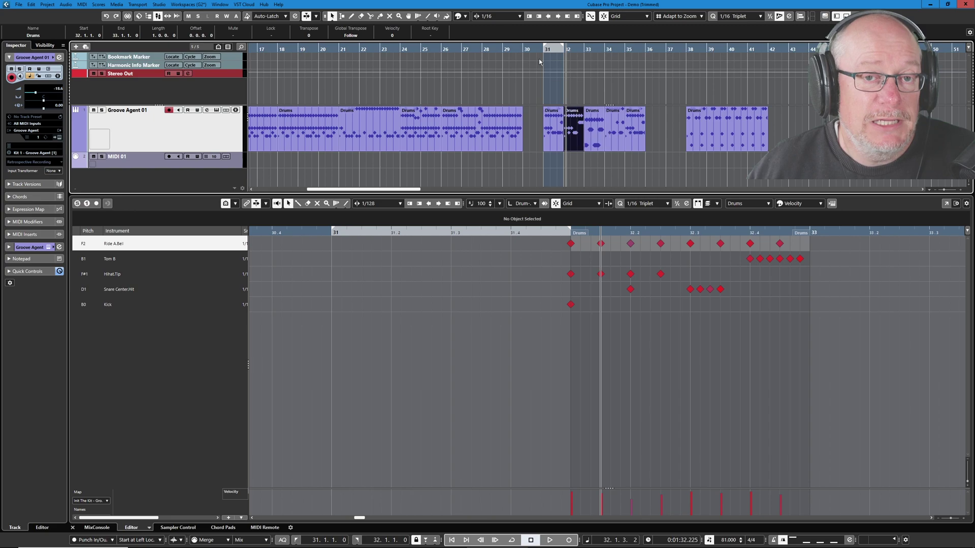
click(617, 131)
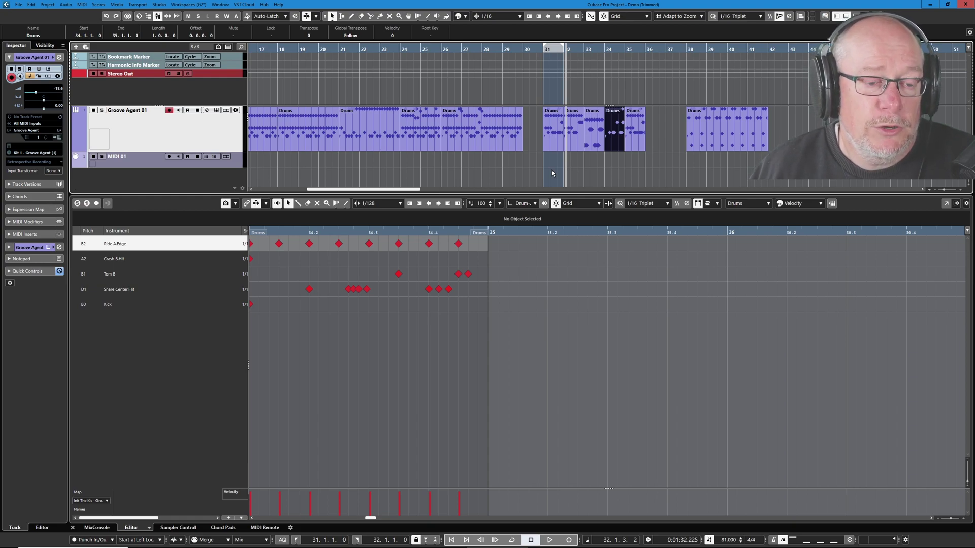
click(589, 127)
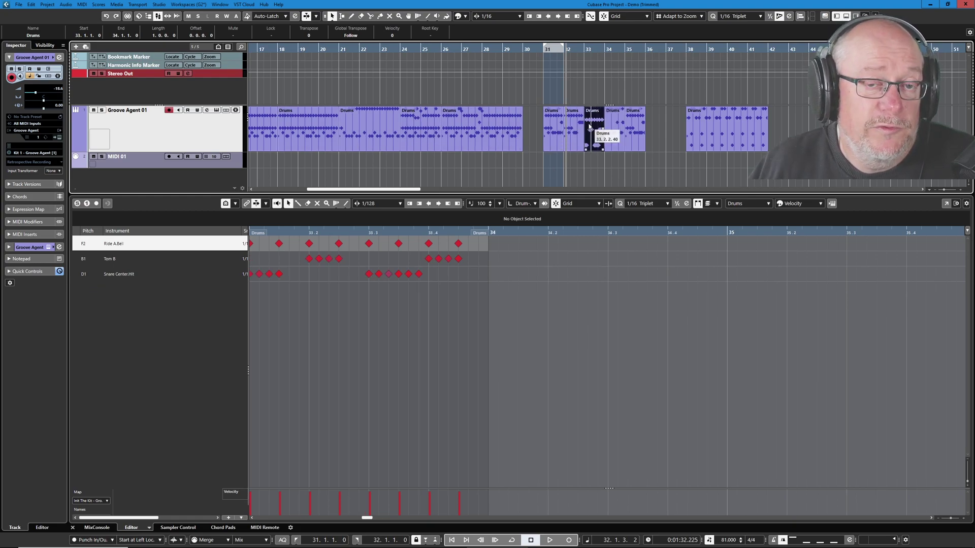
click(614, 123)
click(592, 127)
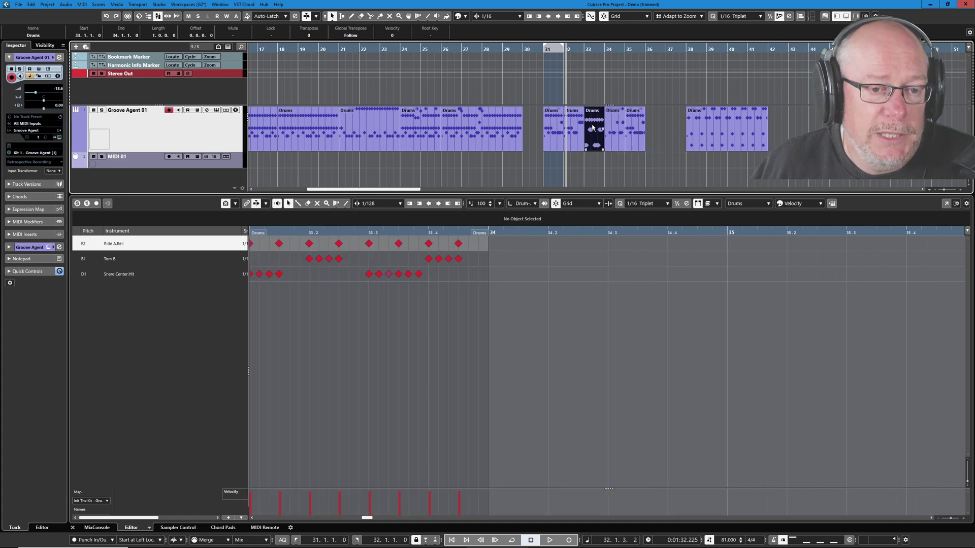
click(574, 124)
click(551, 122)
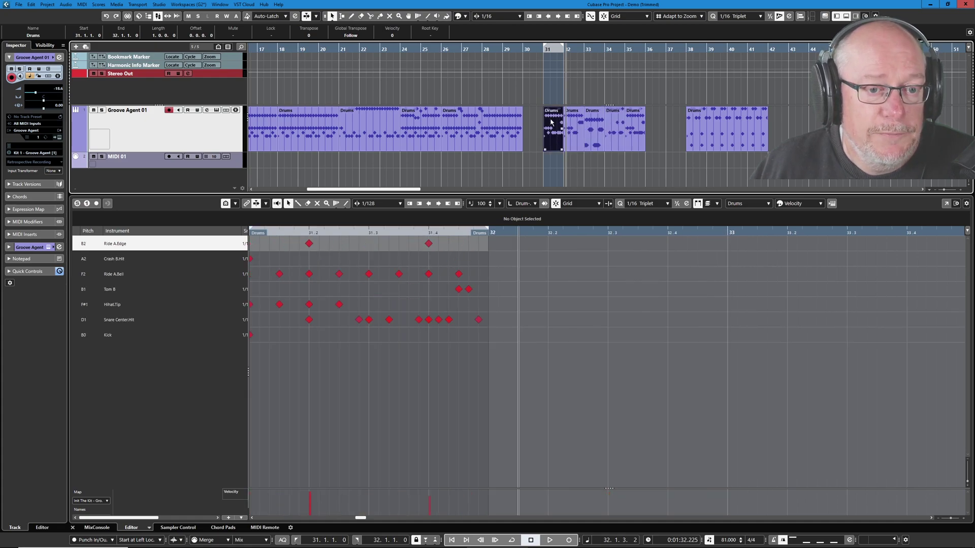
click(636, 128)
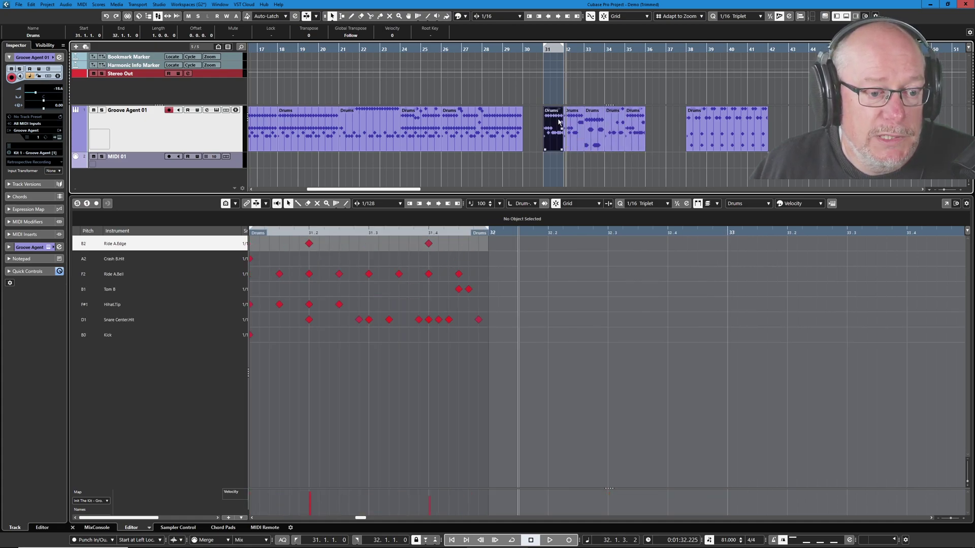
click(631, 123)
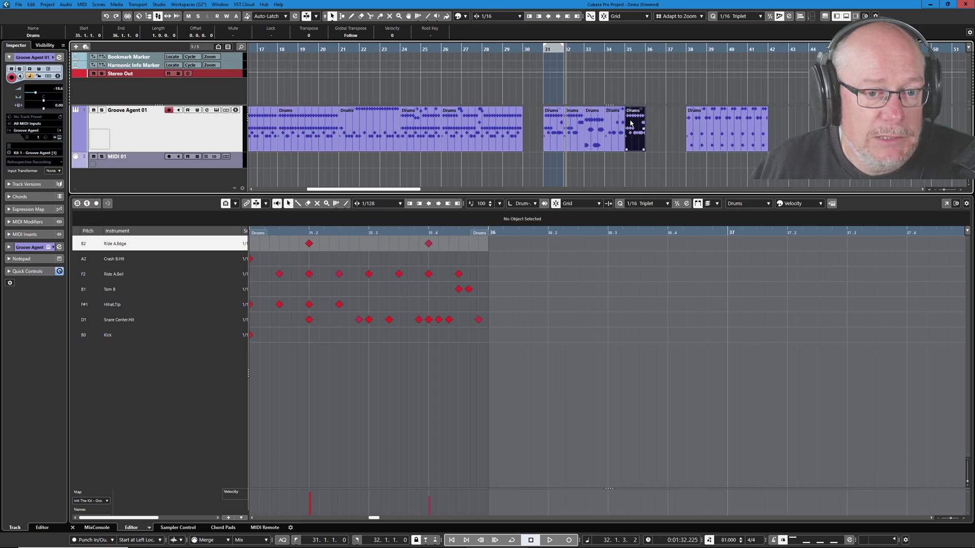
click(556, 129)
click(632, 119)
Delete the Drums part at bar 35 from the Groove Agent 01 track
key(5)
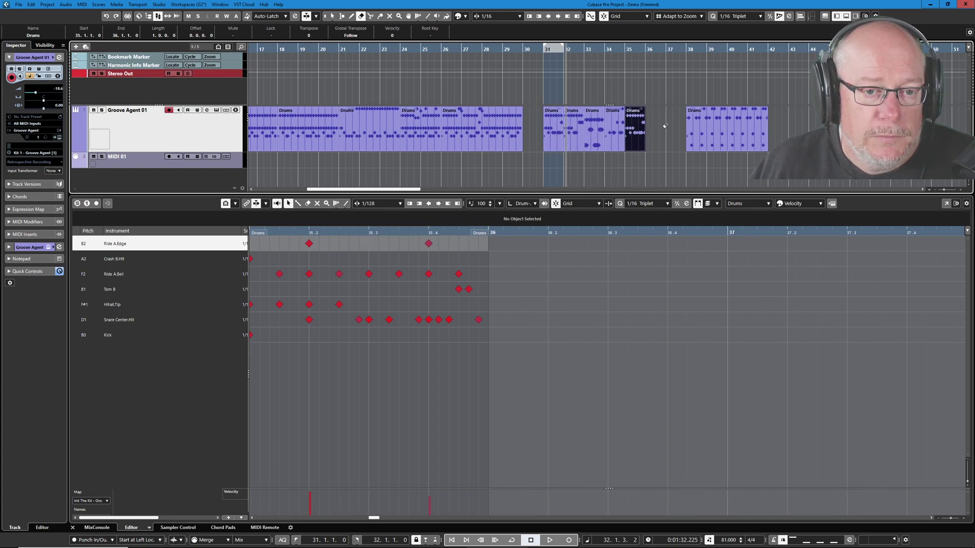
click(632, 124)
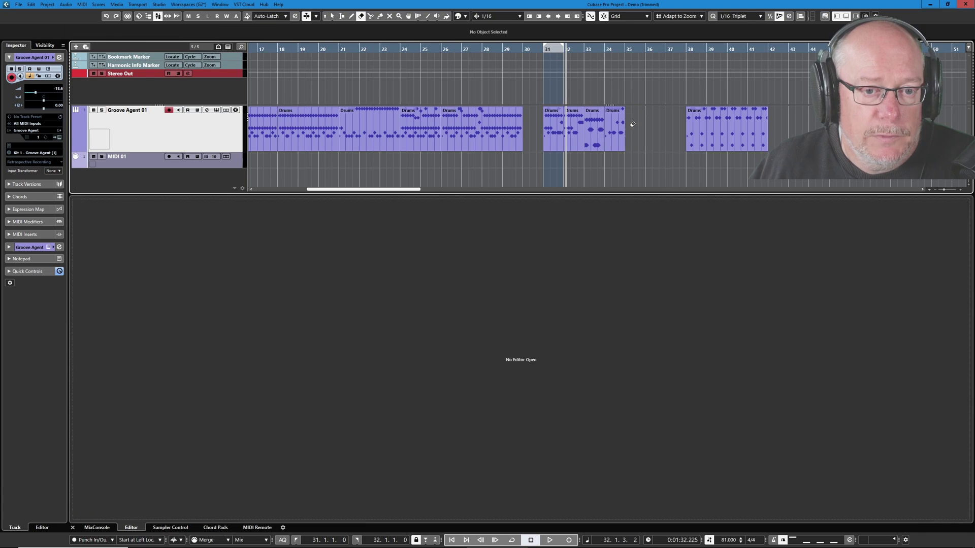
key(1)
key(shift+f)
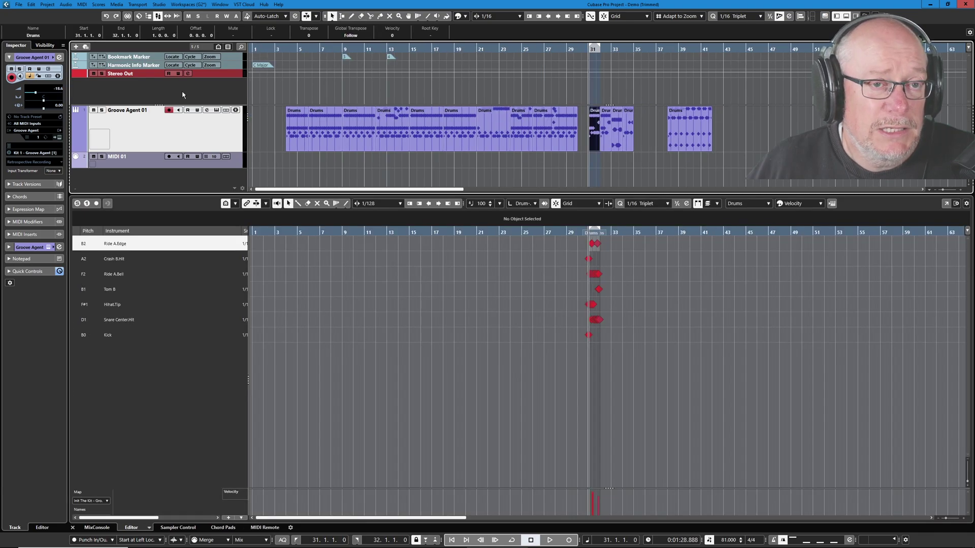
Look up the MIDI file export shortcut in the File menu and Key Commands, closing without changes
click(18, 5)
mouse_move(55, 123)
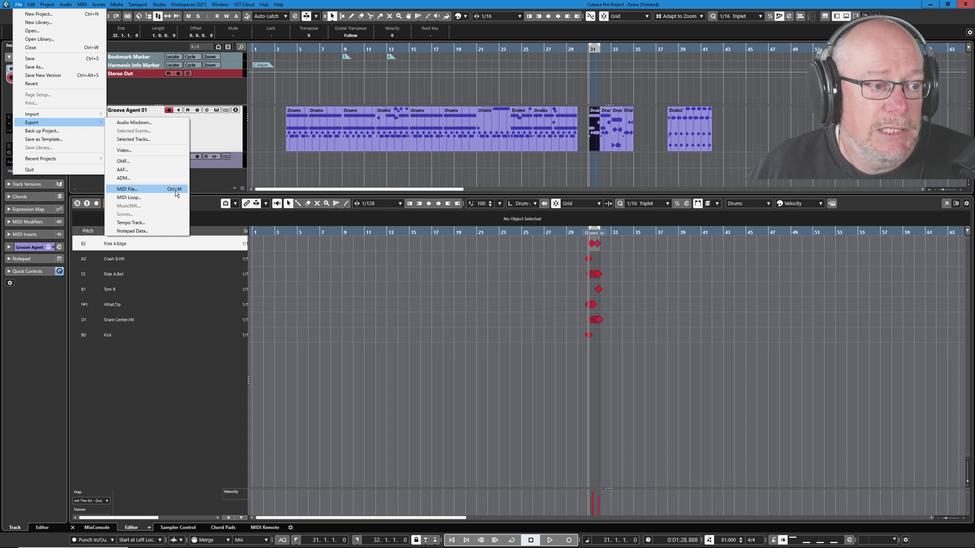
click(31, 4)
click(54, 286)
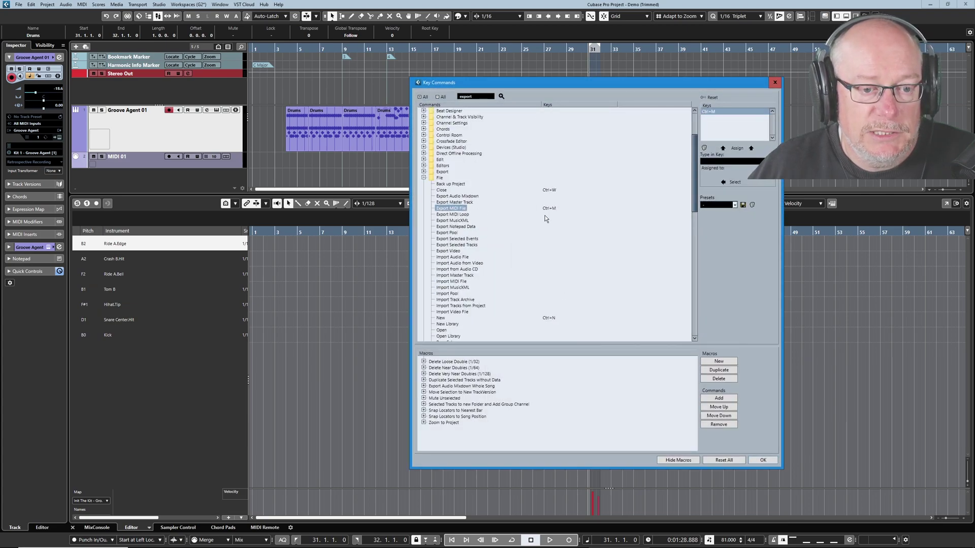
drag(549, 90, 429, 74)
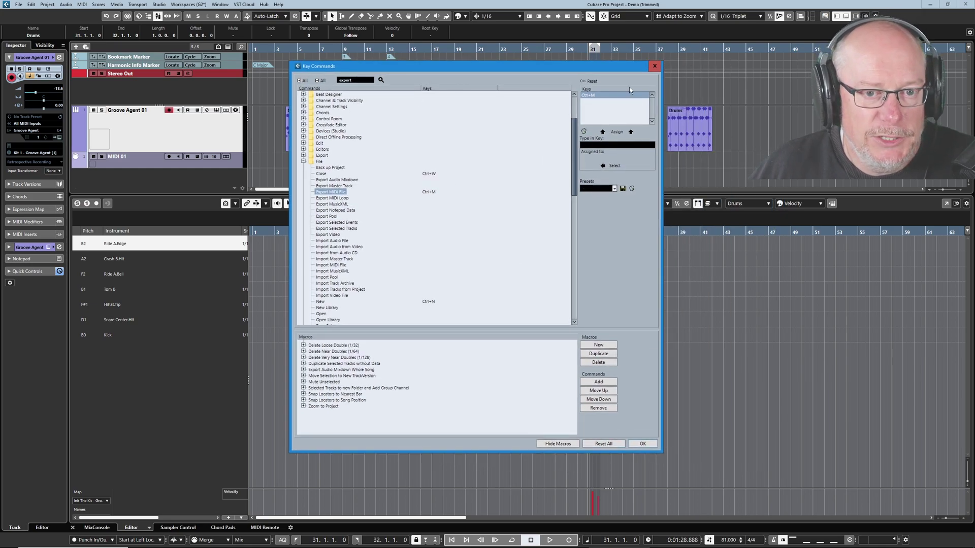
click(654, 68)
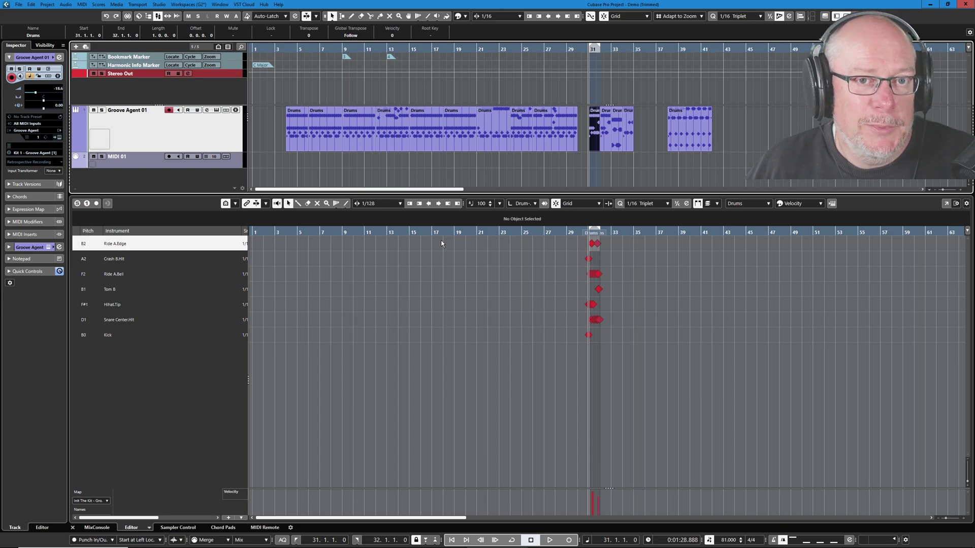
Select the first Drums part at bar 4 and set the locators to it (4.1.1.0–6.1.1.0)
click(297, 130)
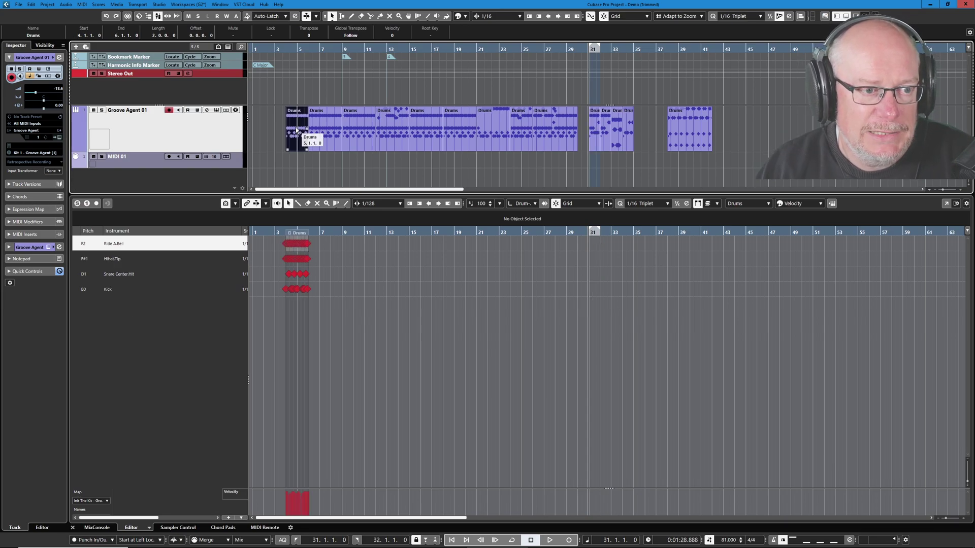
key(Right)
key(Right)
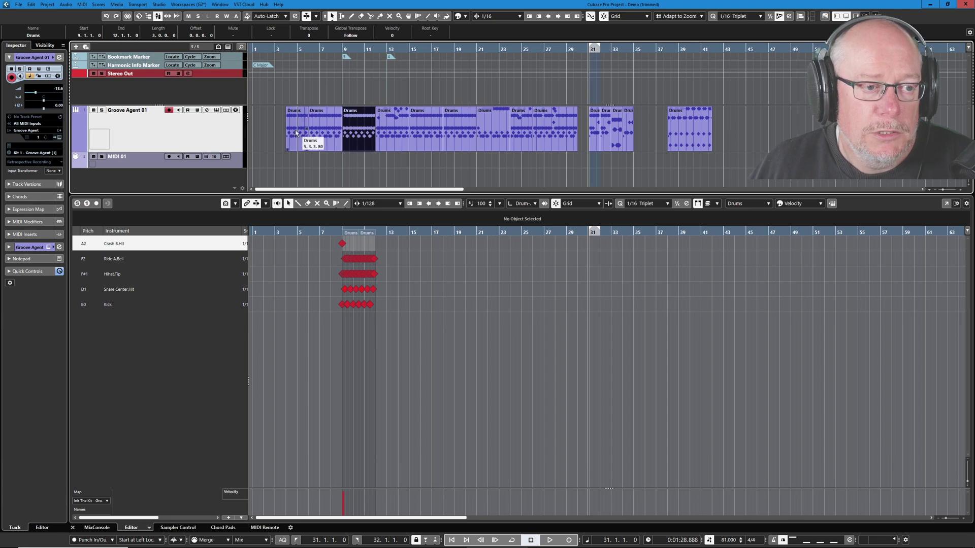
click(292, 131)
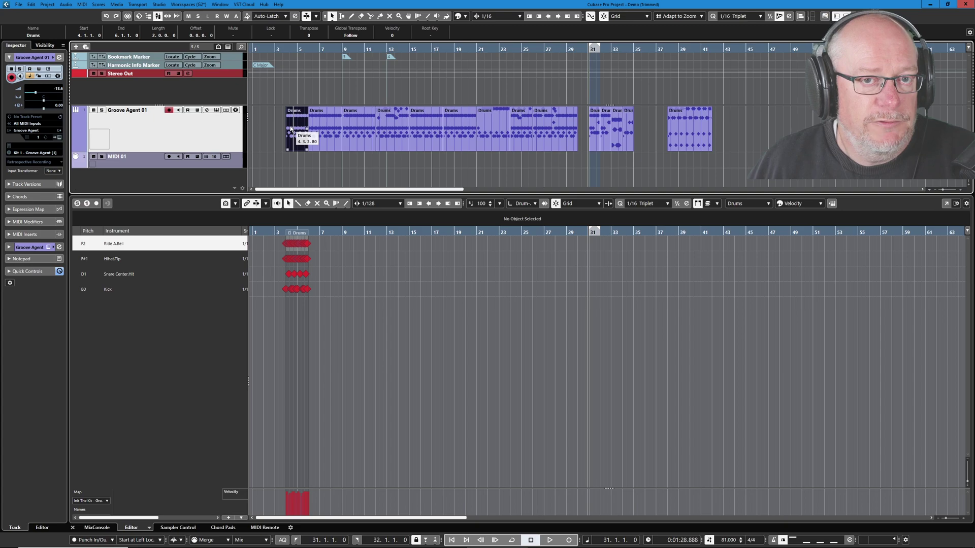
click(325, 131)
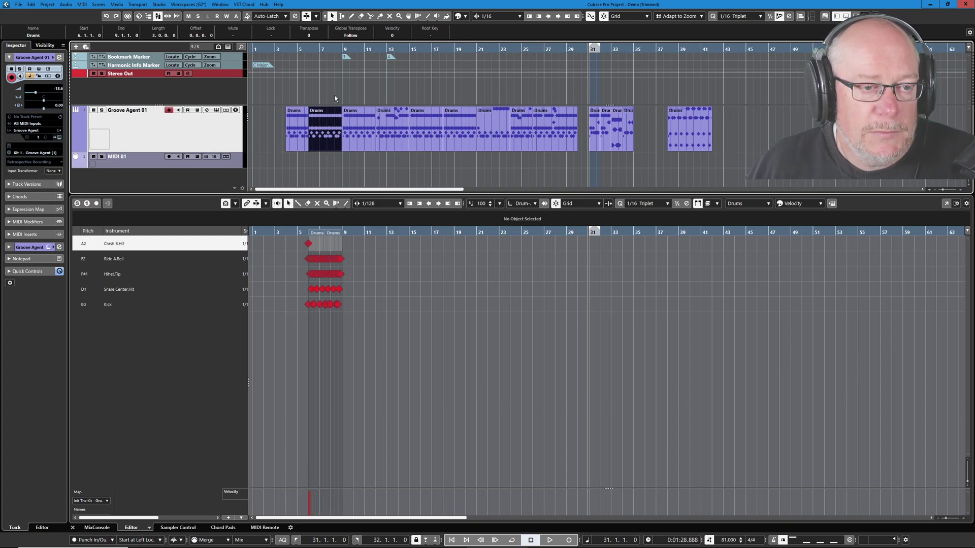
click(297, 123)
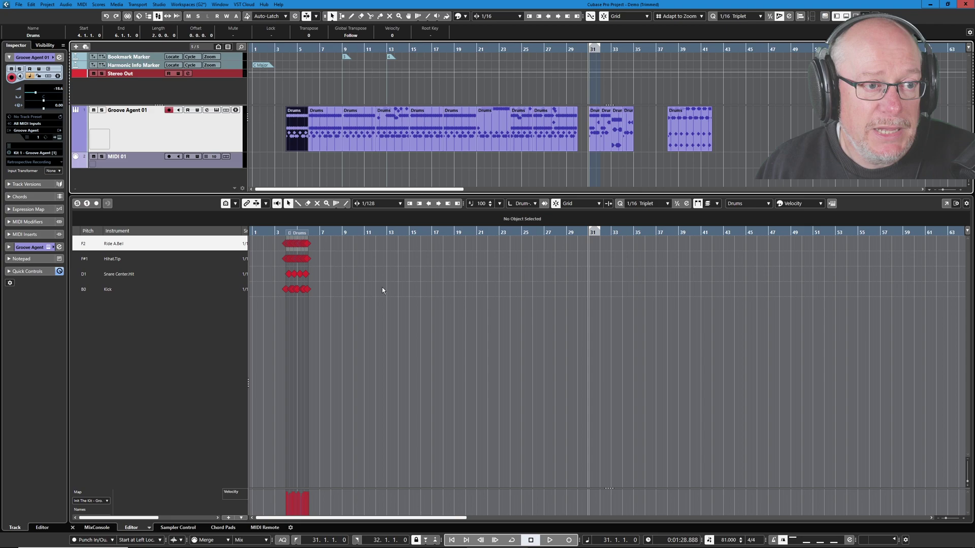
key(p)
Check the setting in the Key Commands dialog and close it with OK
click(31, 4)
click(60, 284)
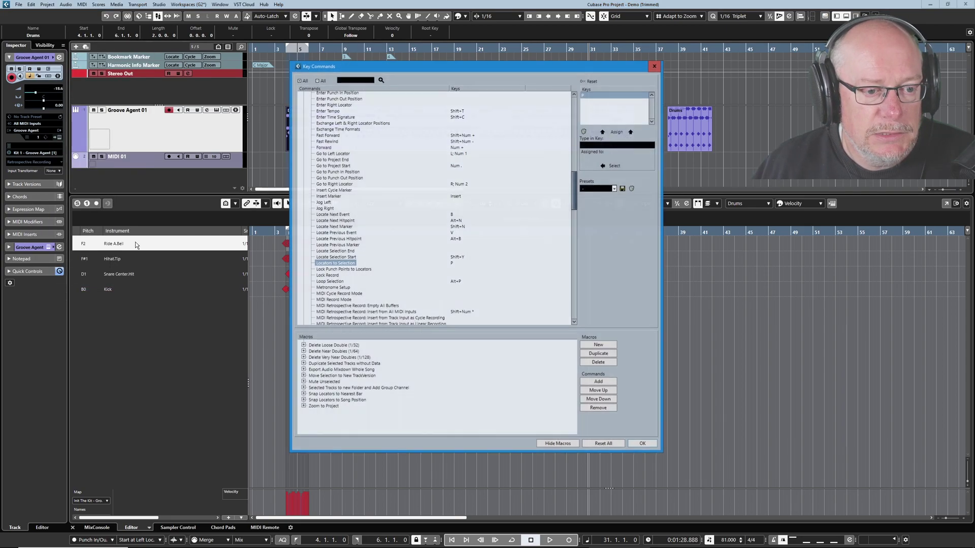
click(643, 444)
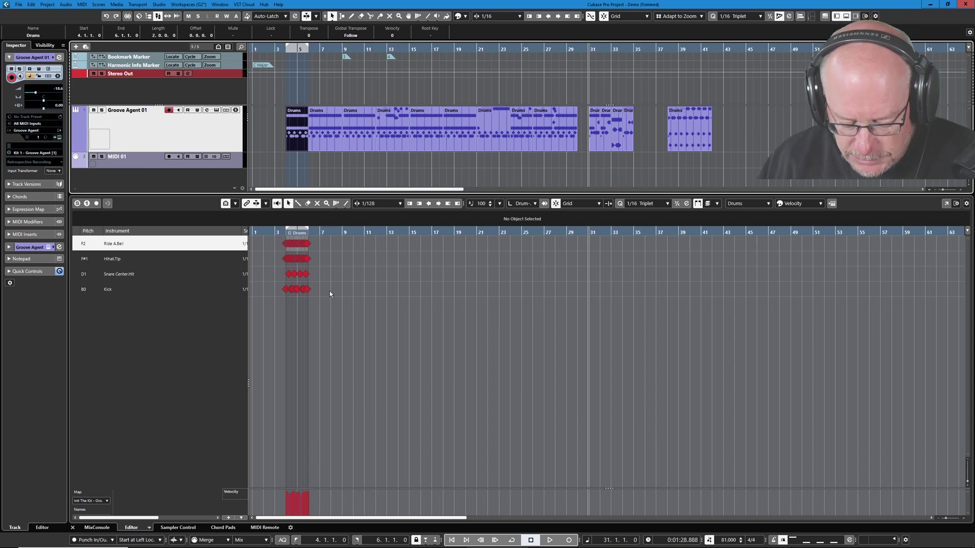
Export the locator range as MIDI file 'Main 01' in Drum Patterns\Demo, accepting the export options
key(ctrl+shift+e)
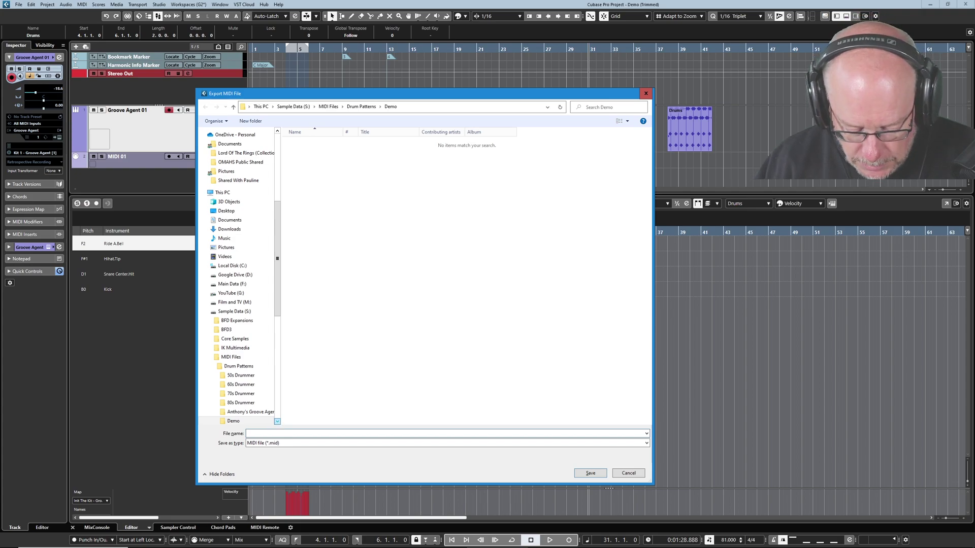
text(Main 01)
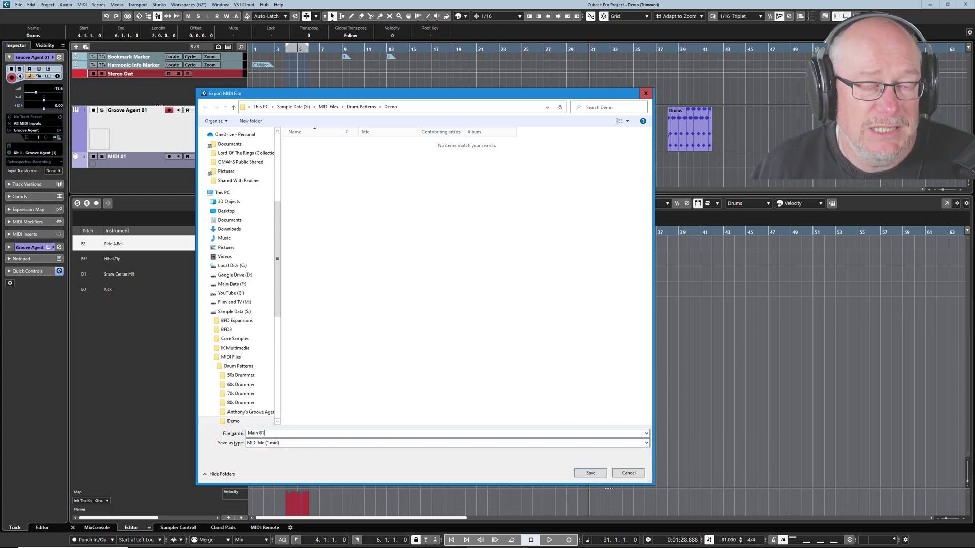
click(589, 474)
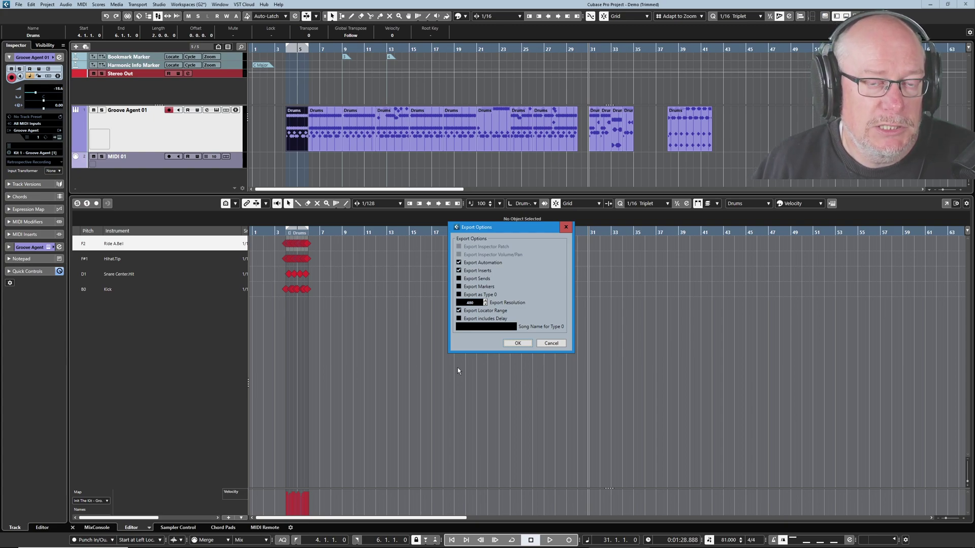
key(Return)
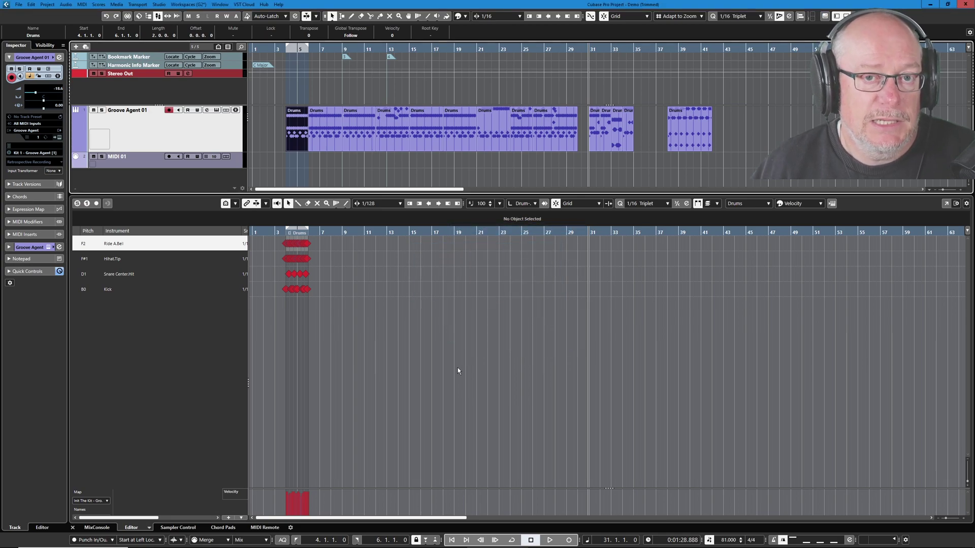
Export the Drums parts at bars 6–9 and 9–12 as MIDI files 'Main 02' and 'Main 03'
click(333, 129)
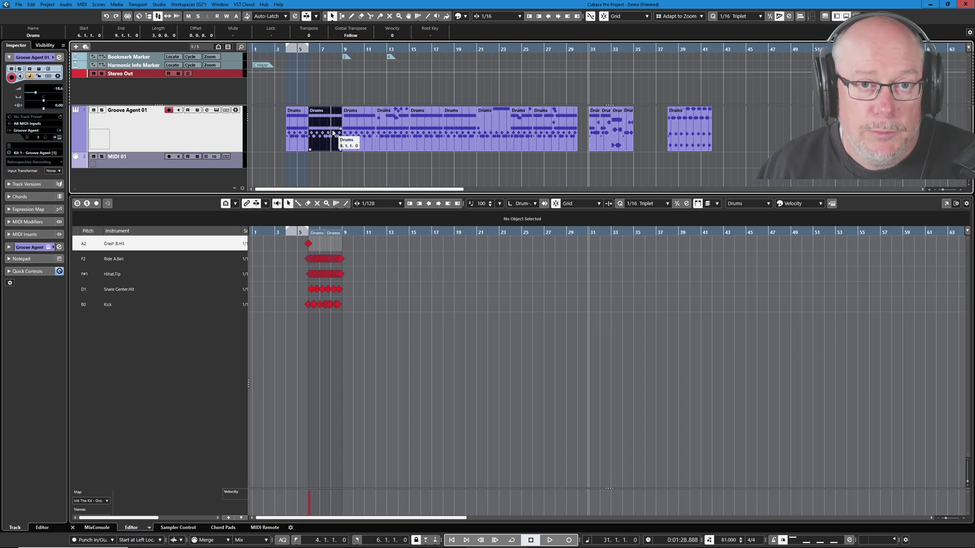
key(p)
key(ctrl+shift+e)
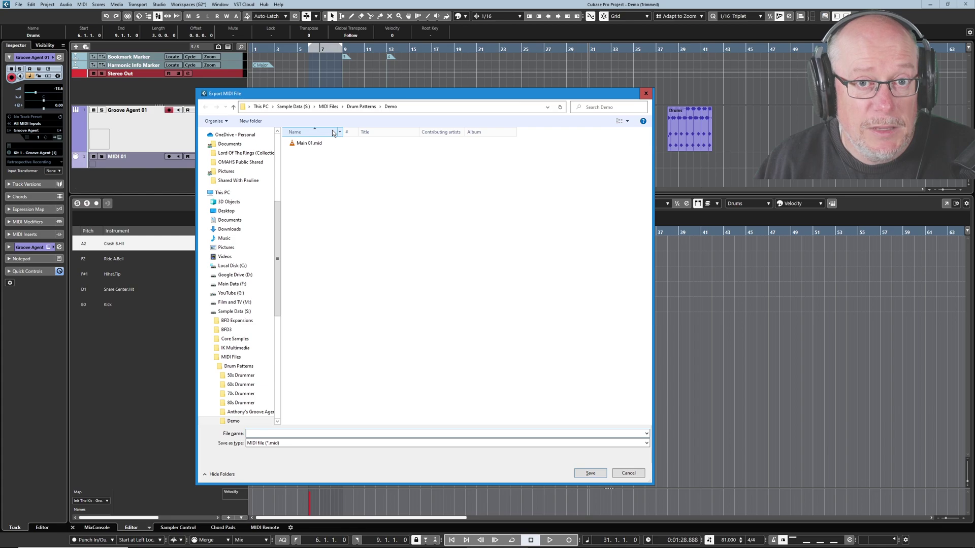
text(M)
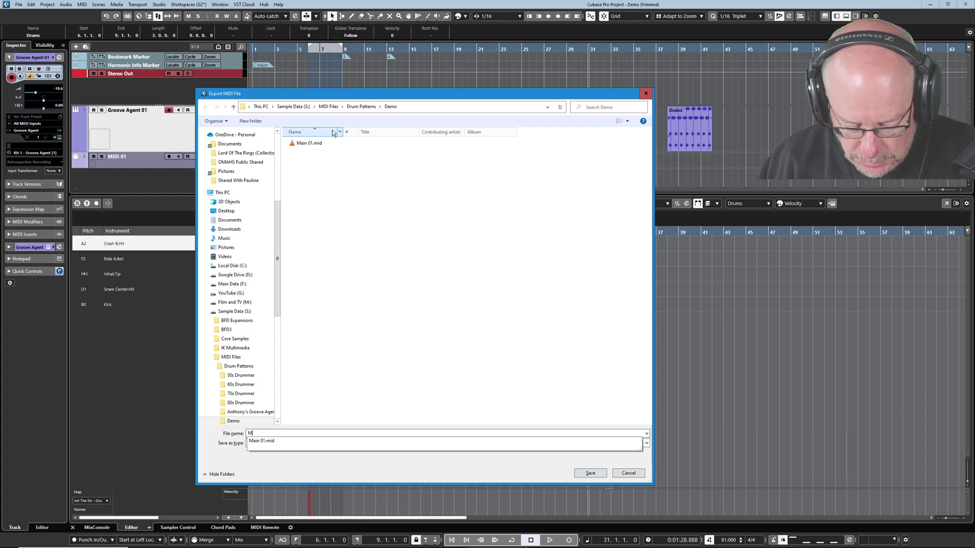
text(ain 02)
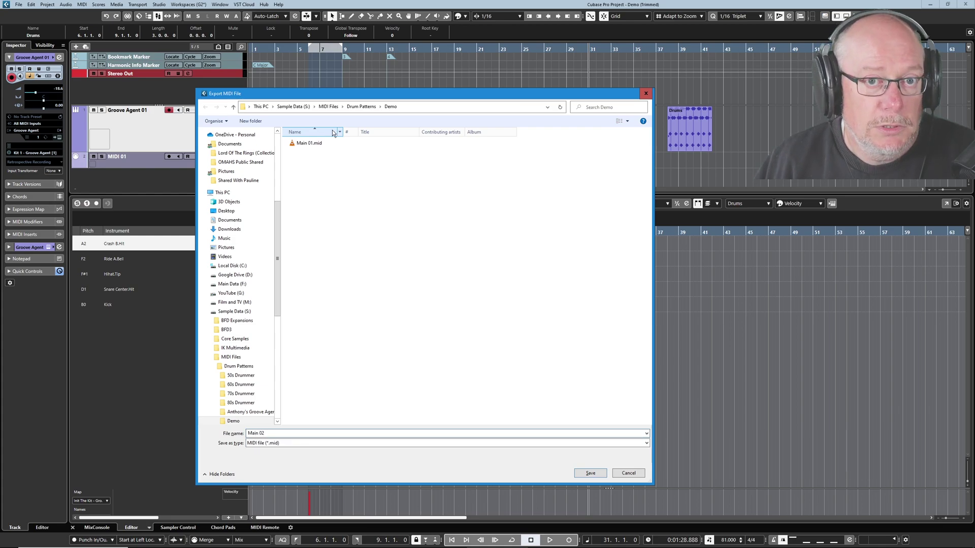
key(Return)
key(Return)
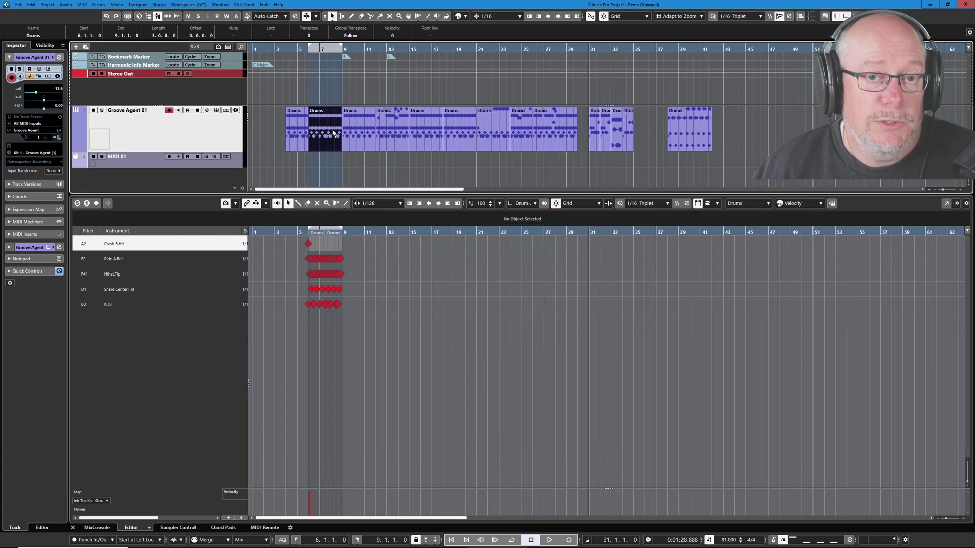
drag(334, 133, 357, 128)
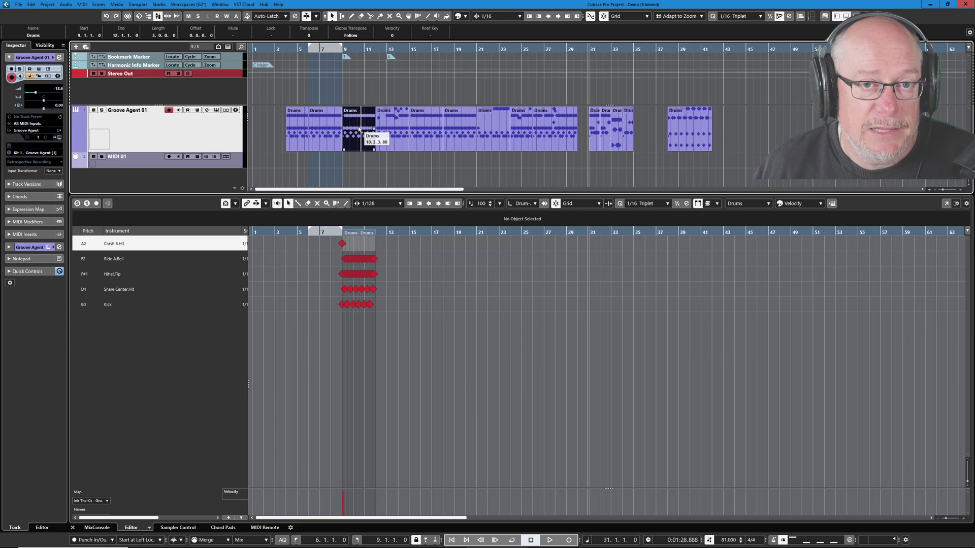
key(p)
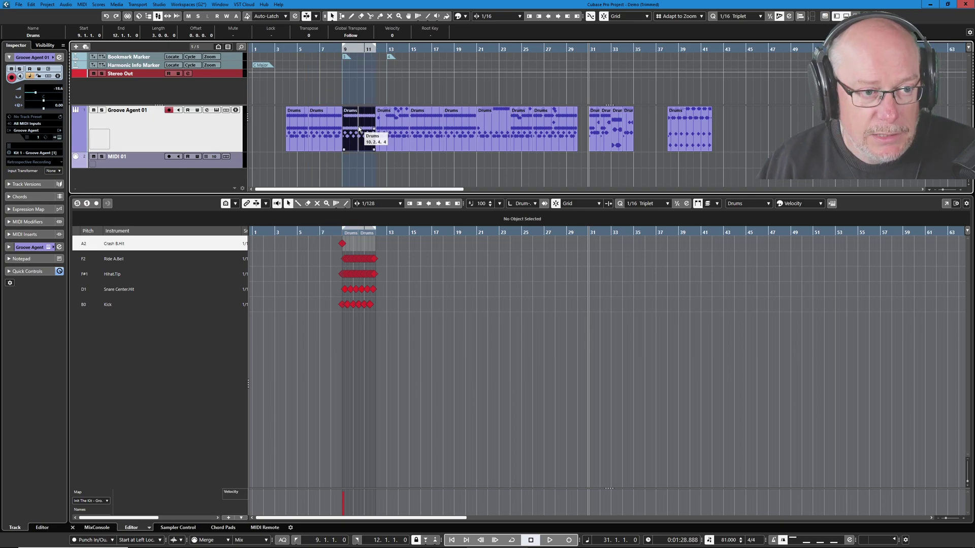
key(ctrl+shift+e)
text(Mai)
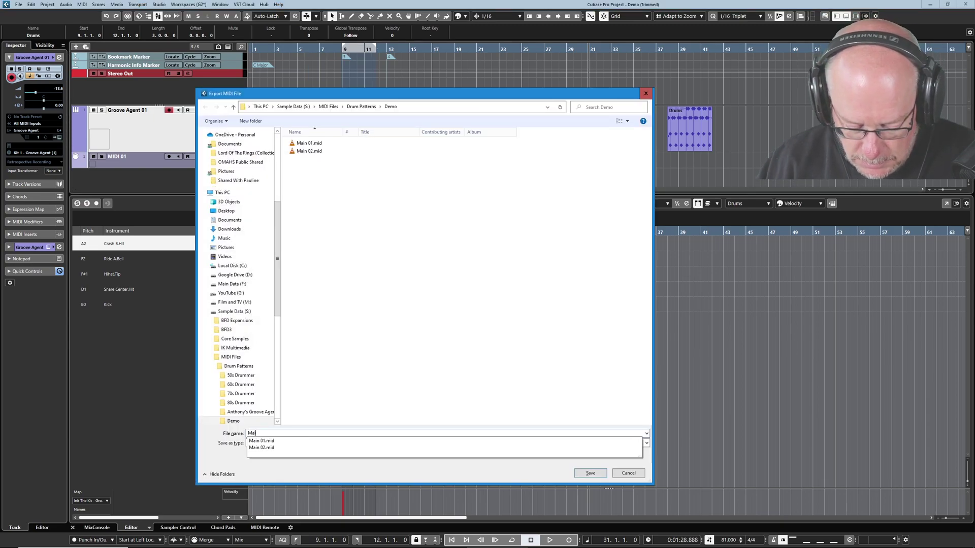
text(n 03)
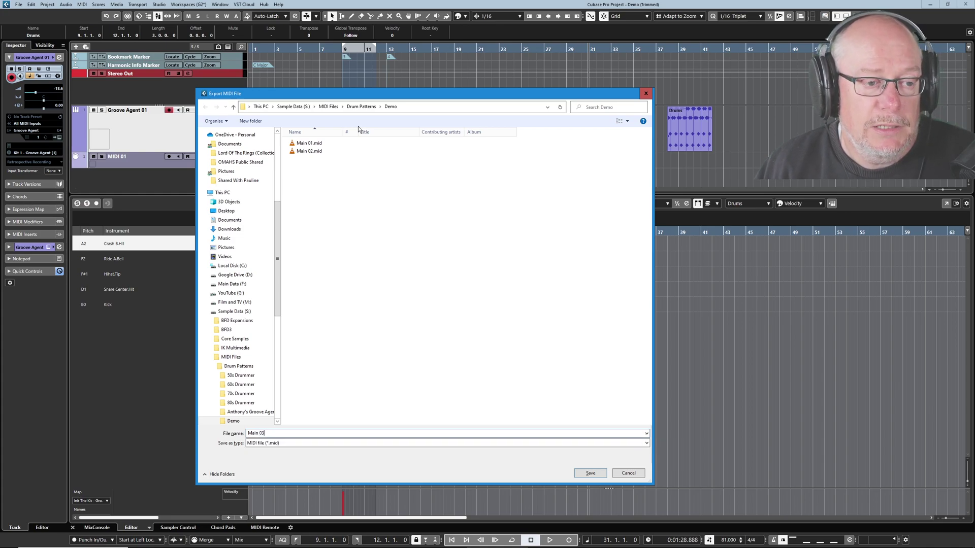
key(Return)
key(Return)
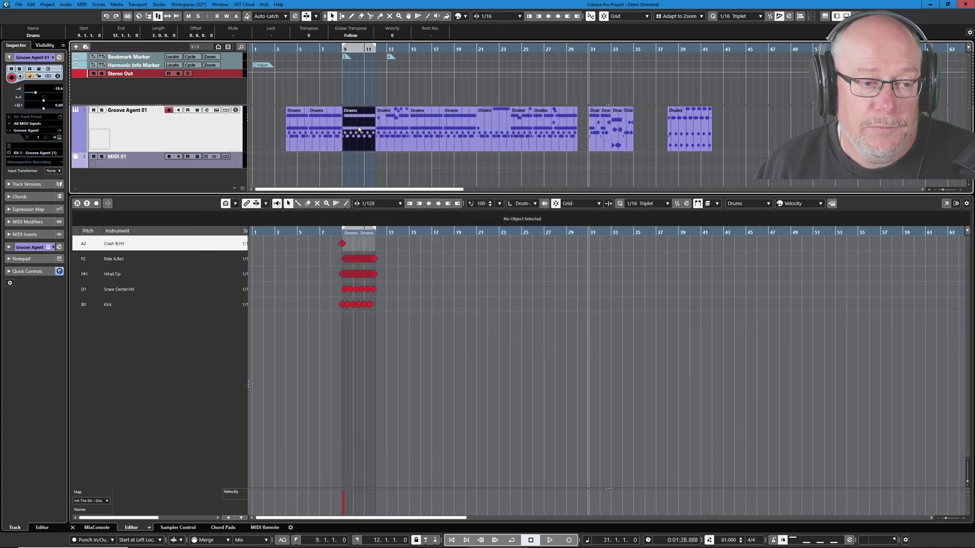
Set the locators around the bar-31 fill and export it as MIDI file 'Fill 01'
click(389, 129)
key(p)
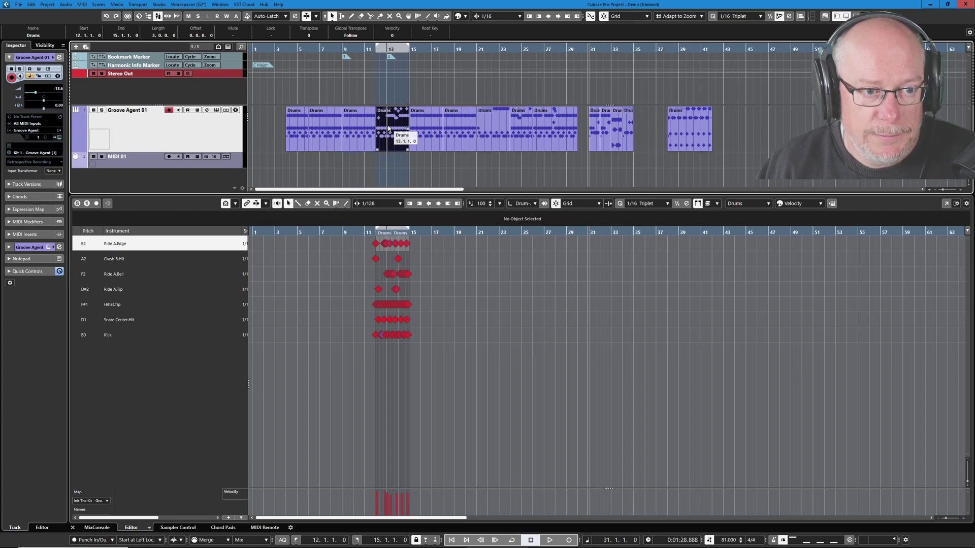
click(559, 129)
key(p)
click(593, 124)
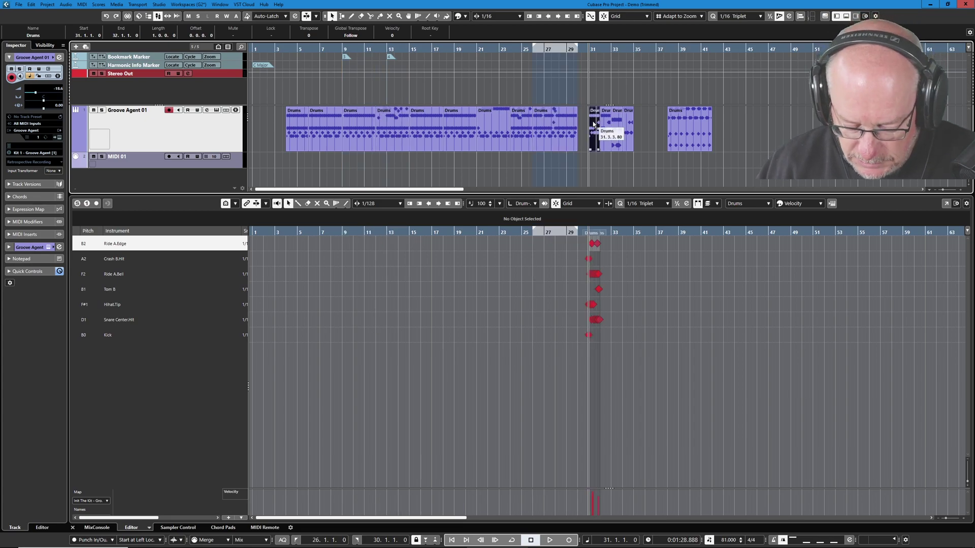
key(p)
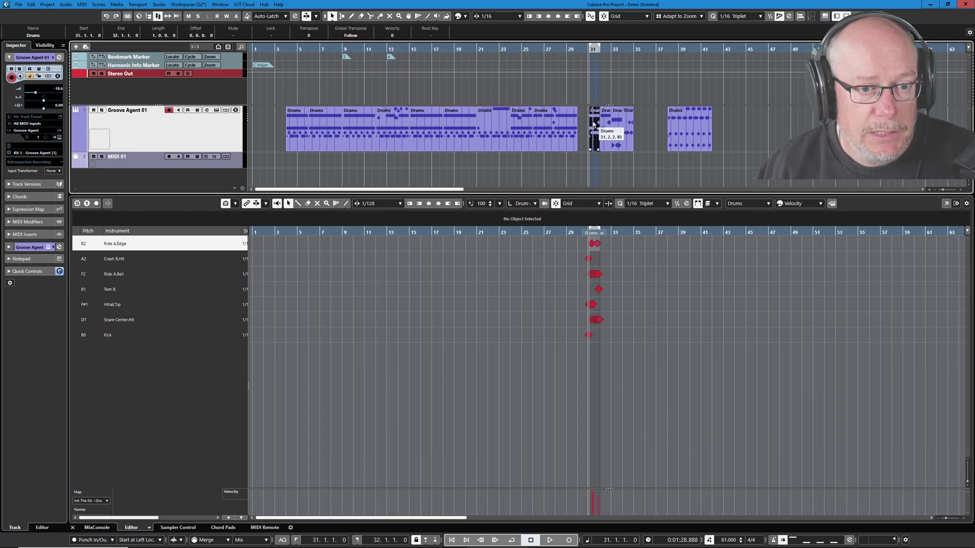
key(ctrl+shift+e)
text(F)
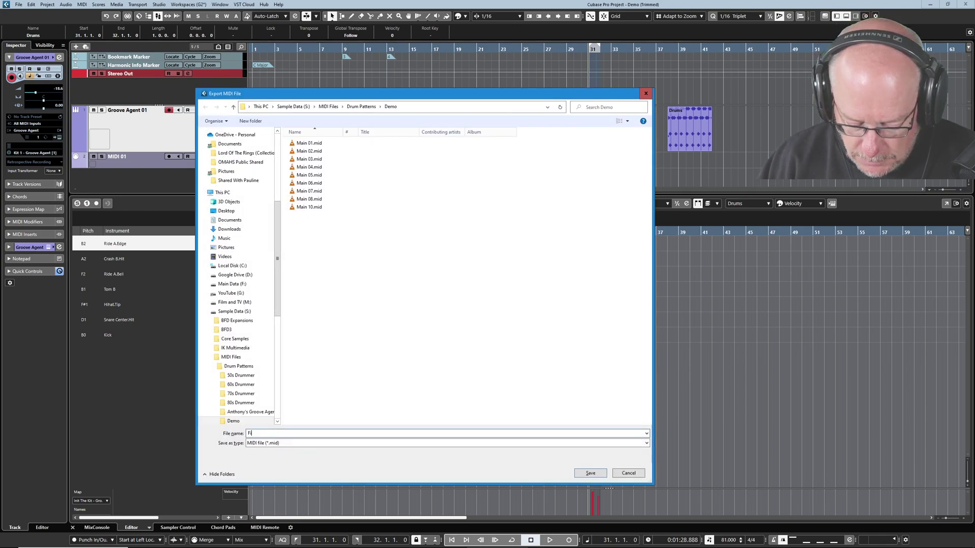
text(ill 01)
key(Return)
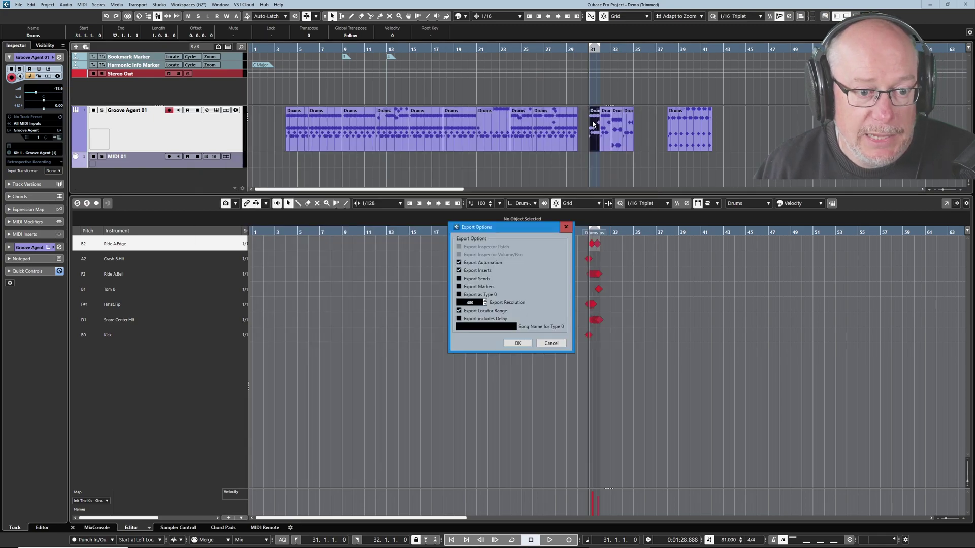
key(Return)
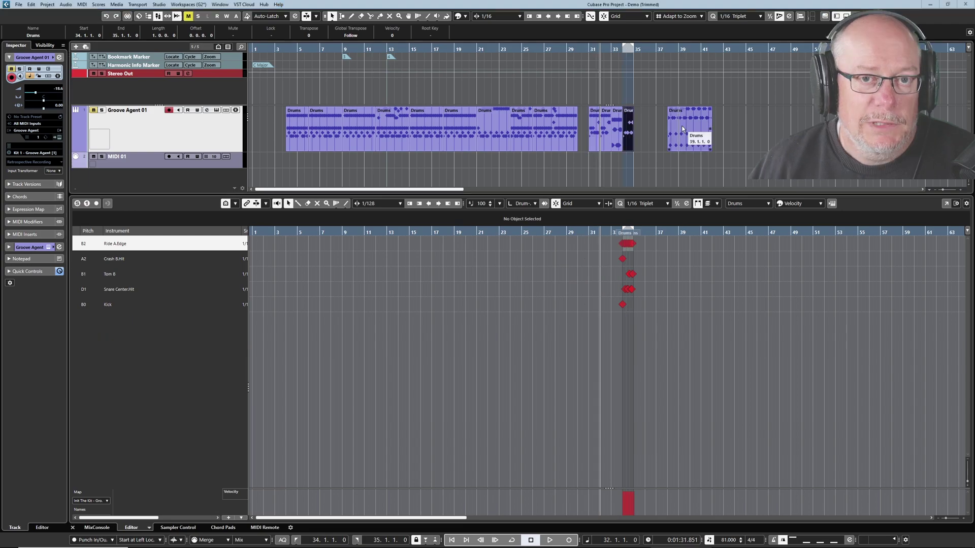
click(681, 126)
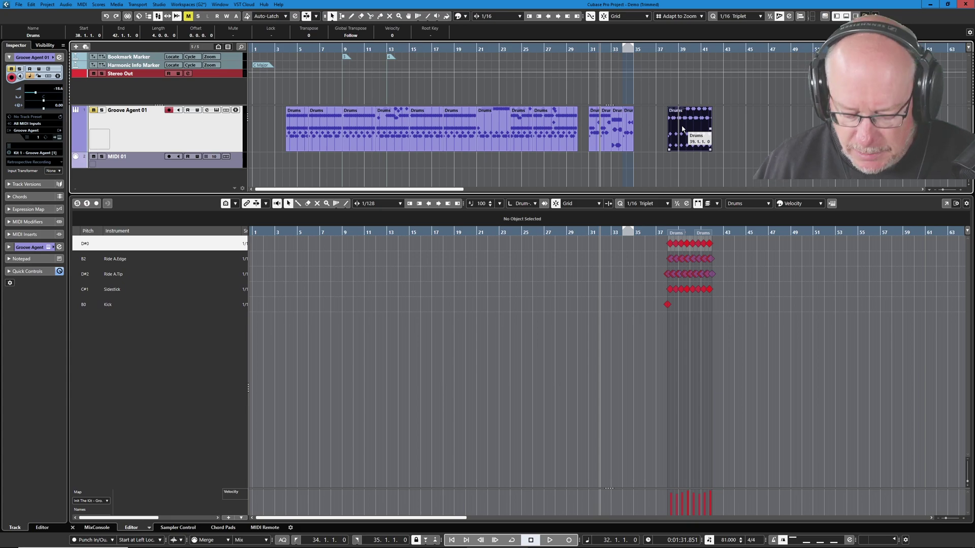
Set the locators to bars 38–42 and play that Drums part back to audition it
key(p)
key(space)
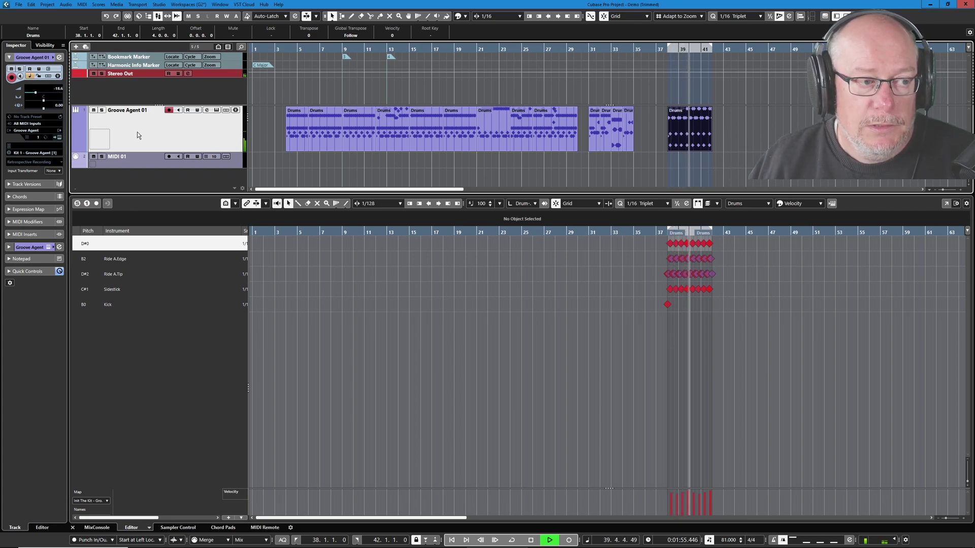
key(space)
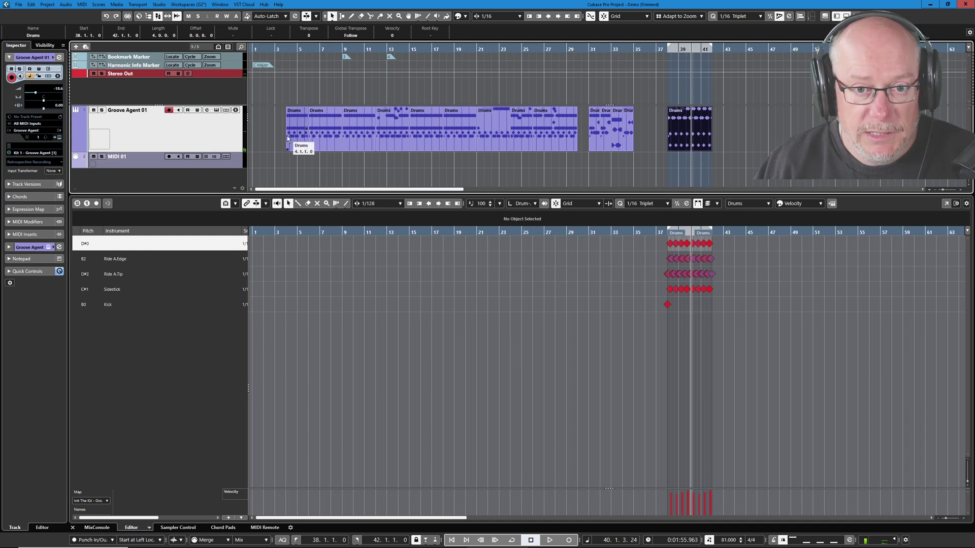
Export the bars 38–42 range as MIDI file 'Bridge 01', then delete all Drums parts
key(ctrl+shift+e)
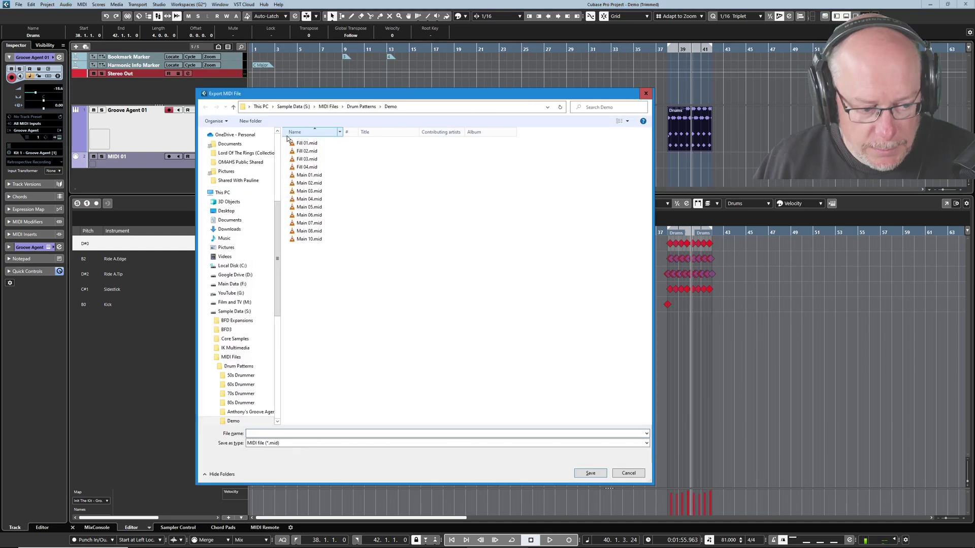
text(Bridge 01)
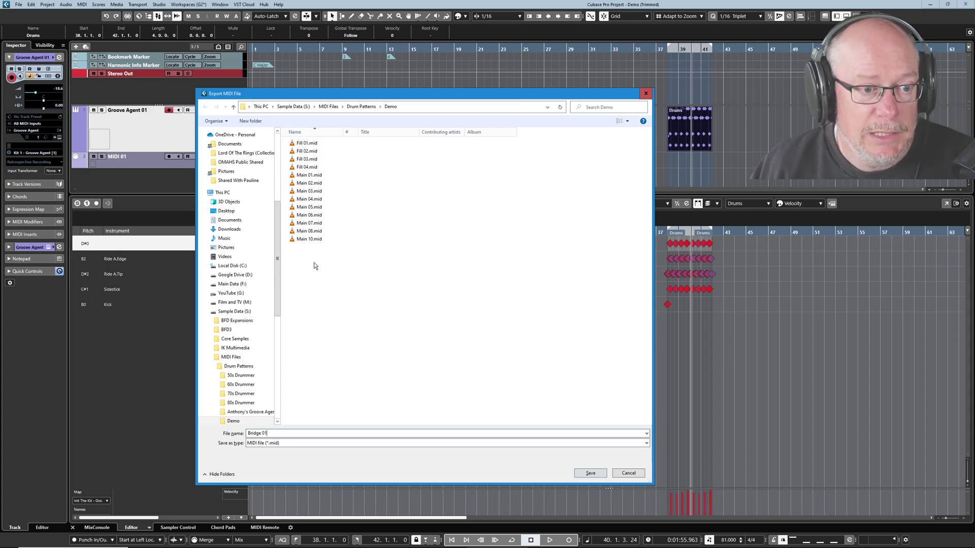
key(Return)
key(Return)
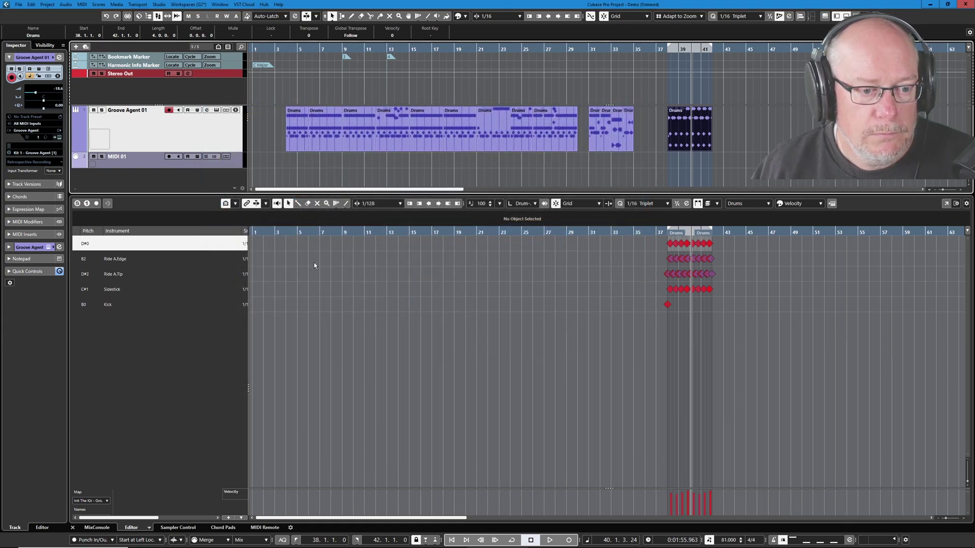
drag(273, 122, 720, 137)
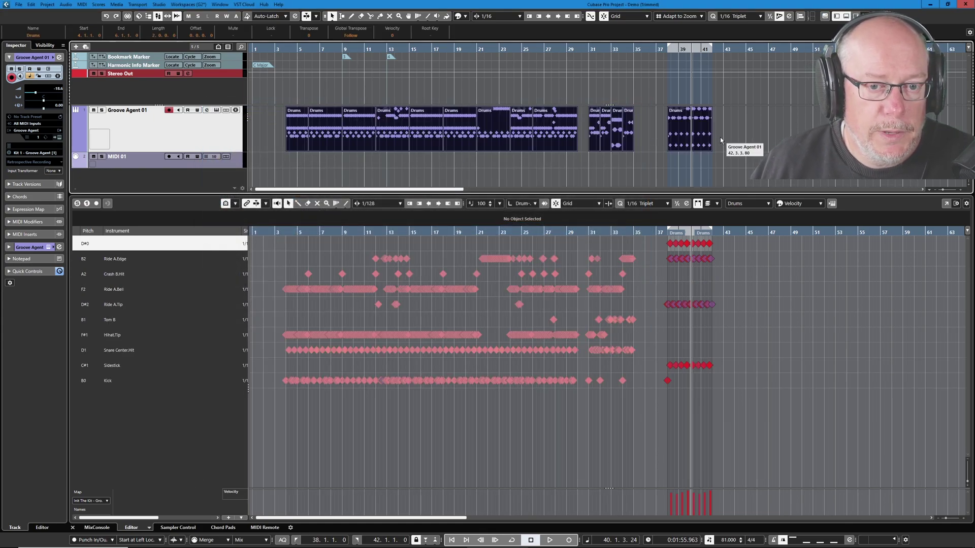
key(Delete)
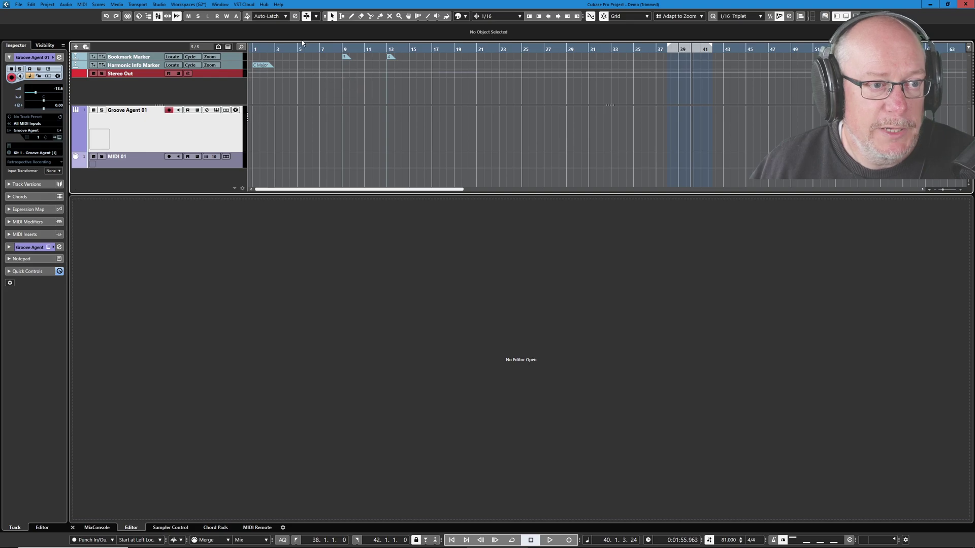
Open the Groove Agent window and scroll its browser to the Demo folder's pattern files
click(216, 109)
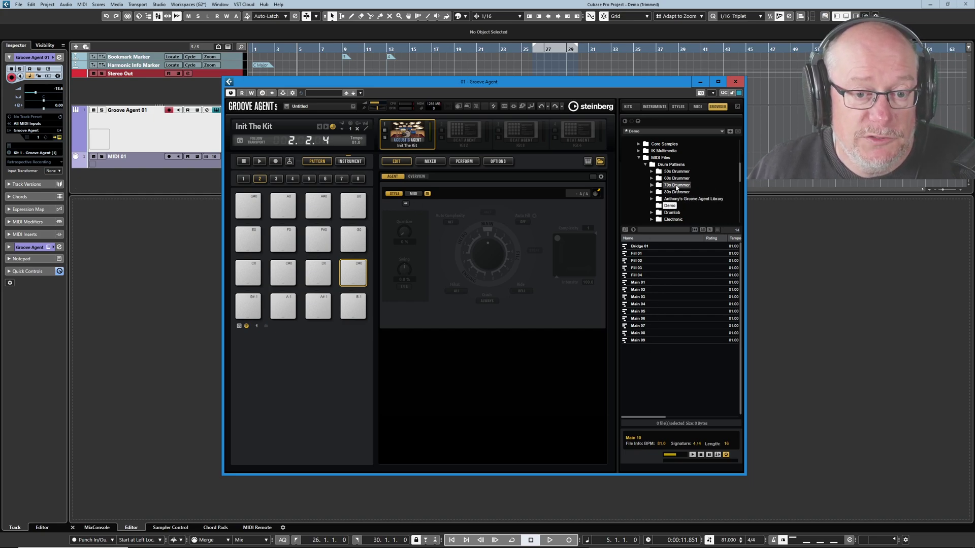
scroll(672, 179, up, 5)
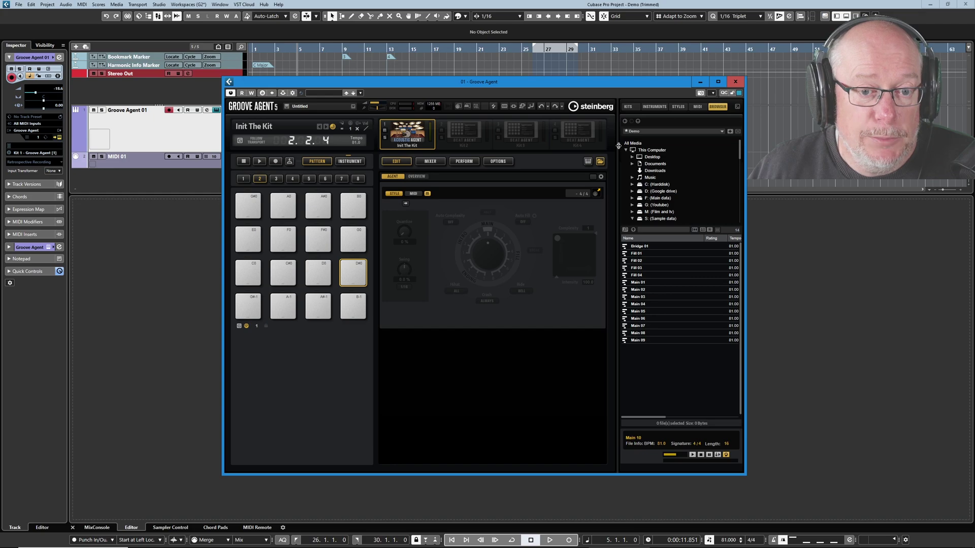
scroll(652, 192, down, 2)
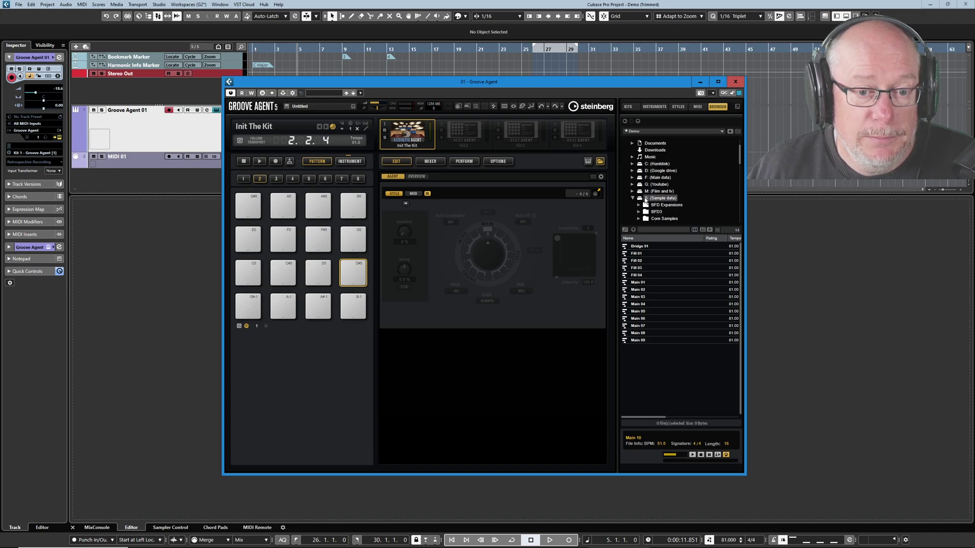
scroll(664, 202, down, 3)
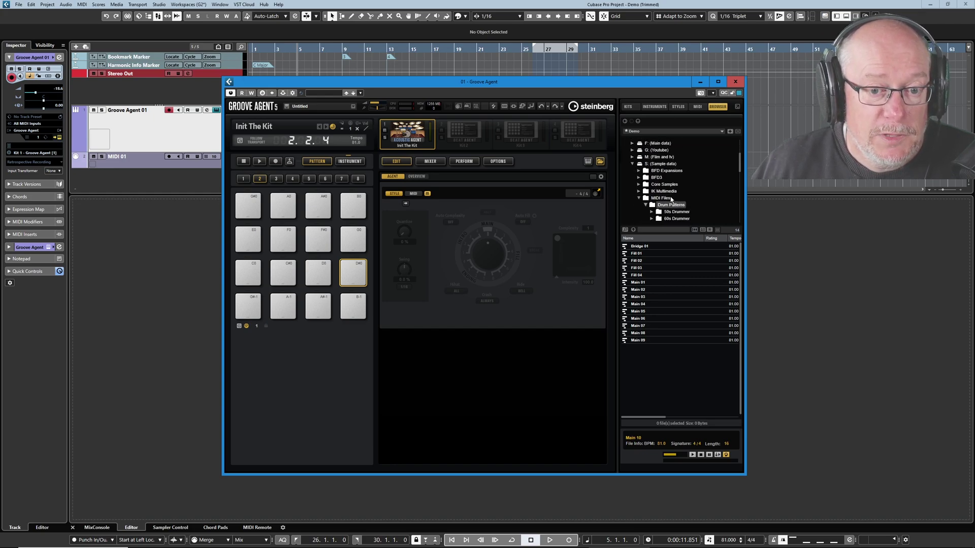
scroll(664, 202, down, 1)
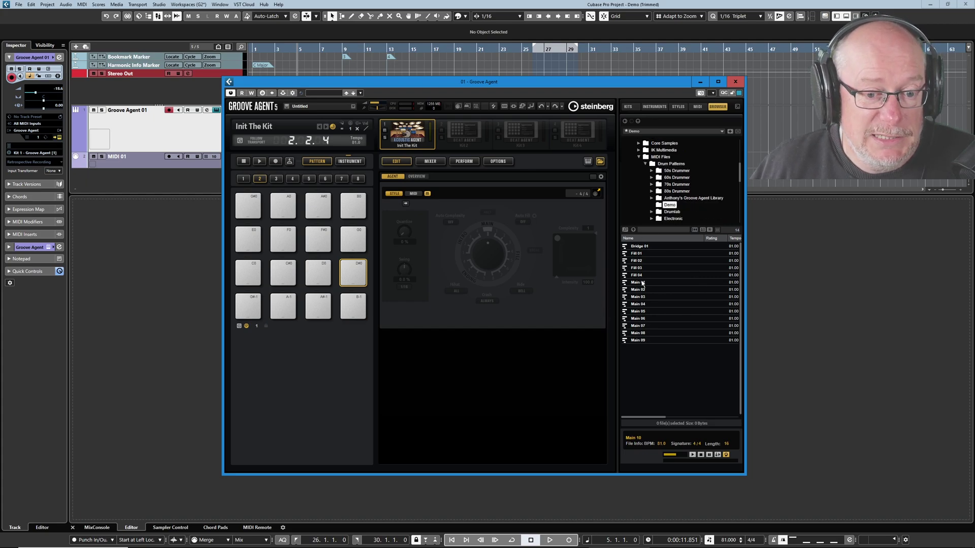
Load Main 01–05 onto pads G#-1, A-1, A#-1, B-1 and C0, previewing Main 02
drag(640, 285, 241, 312)
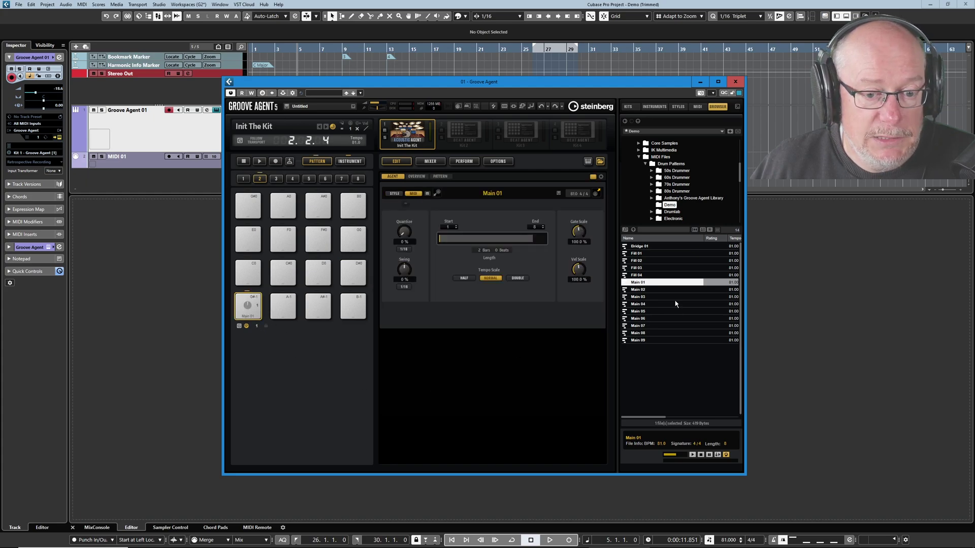
click(633, 290)
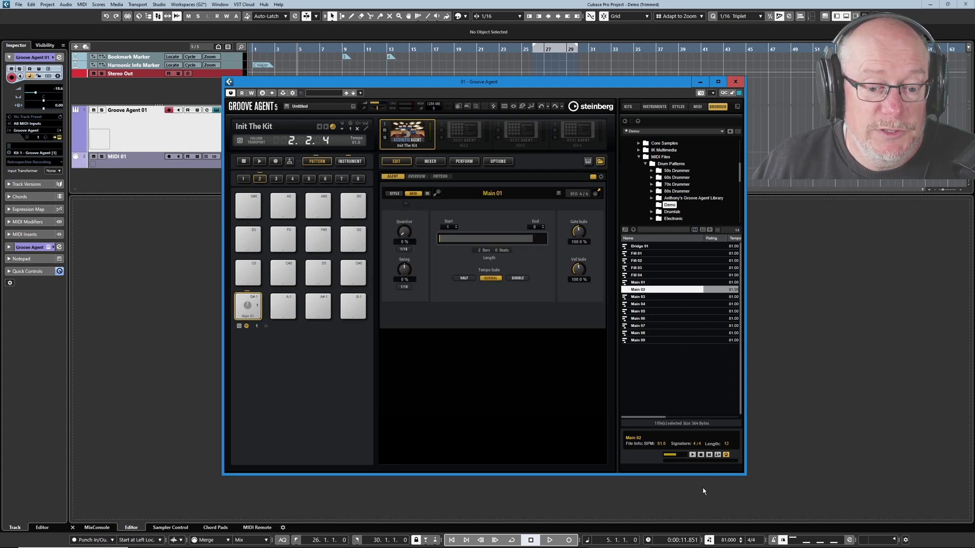
click(692, 455)
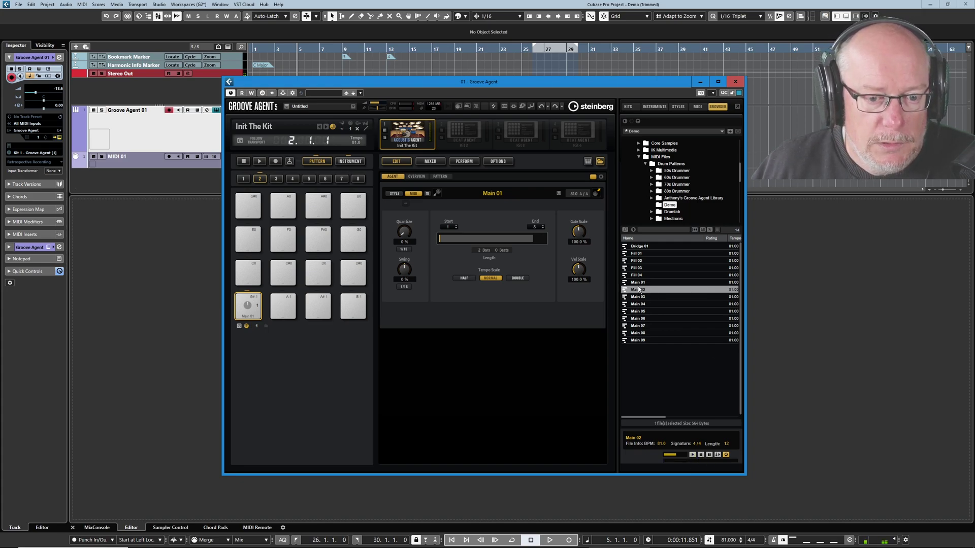
drag(639, 290, 283, 306)
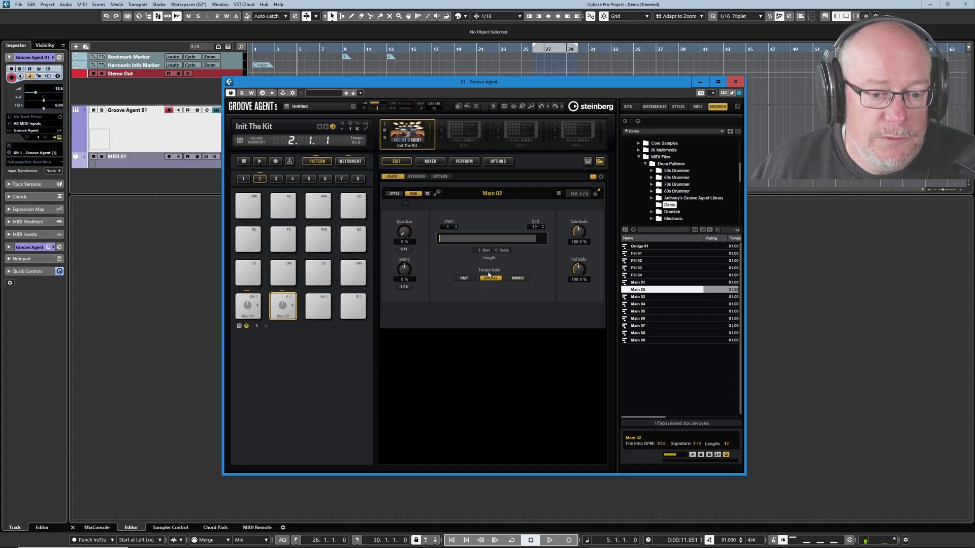
drag(630, 297, 319, 312)
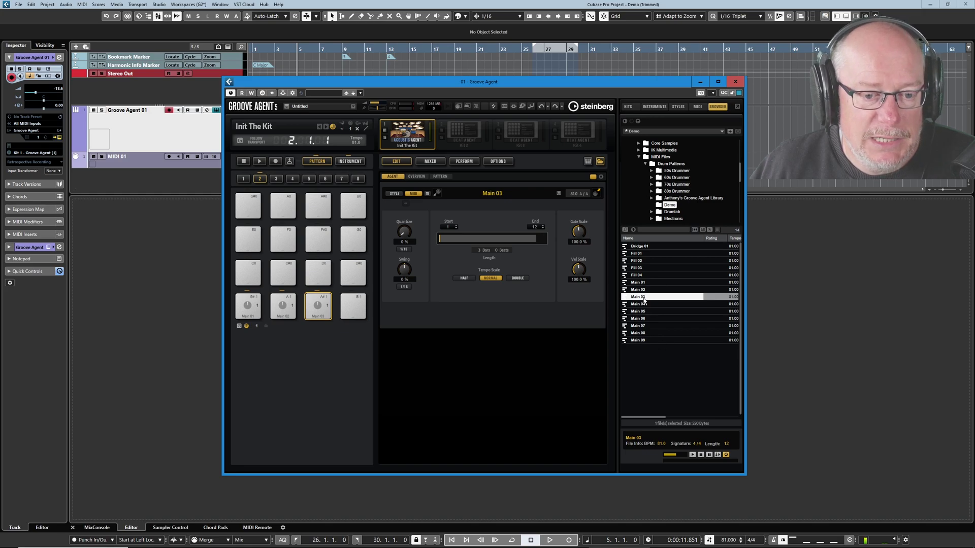
drag(639, 303, 353, 307)
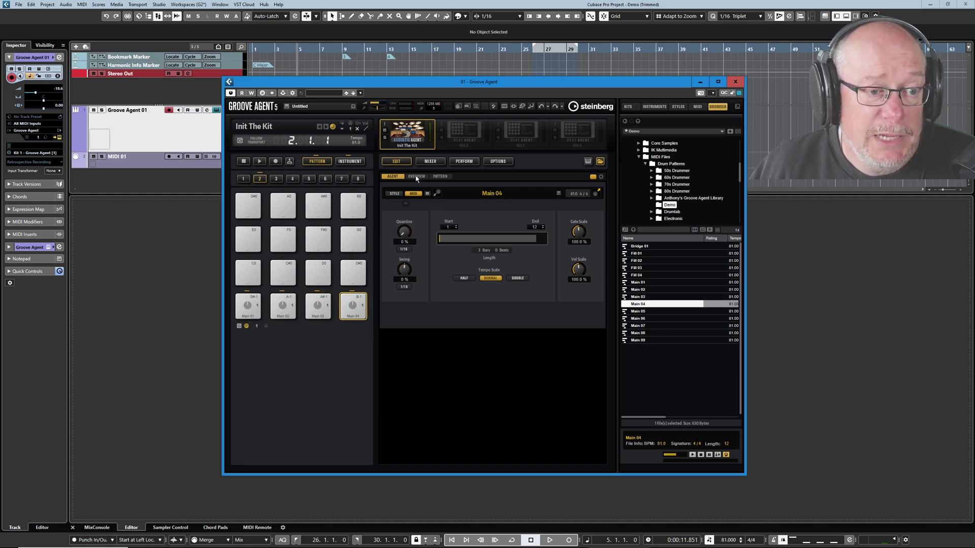
drag(641, 311, 256, 278)
Load Main 06–08 onto pads C#0, D0 and D#0, then Main 09, the fills and Bridge 01
right_click(408, 129)
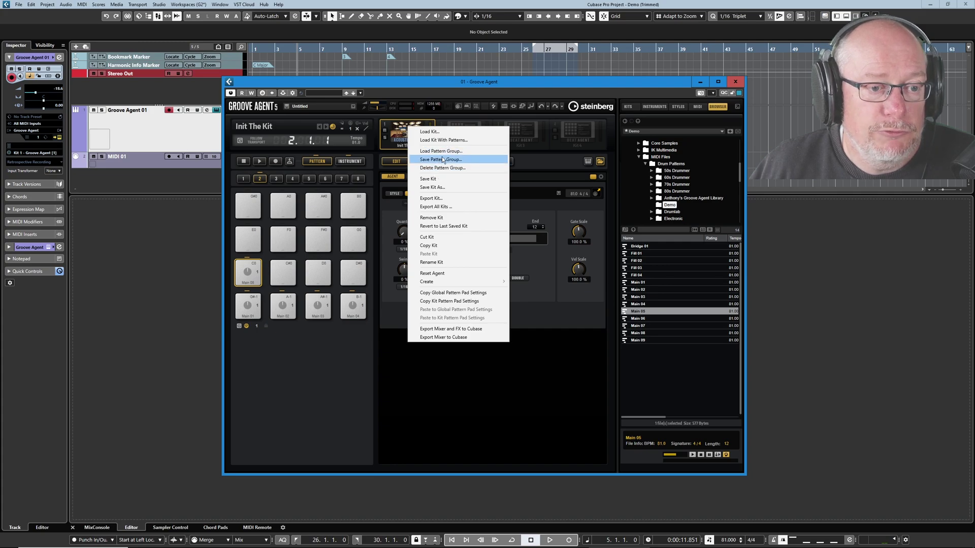
click(374, 187)
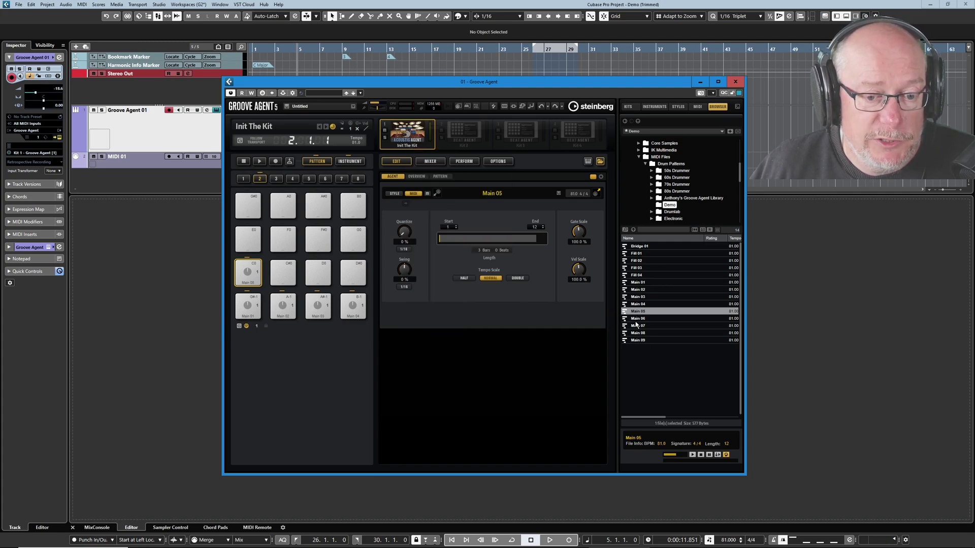
drag(637, 319, 283, 272)
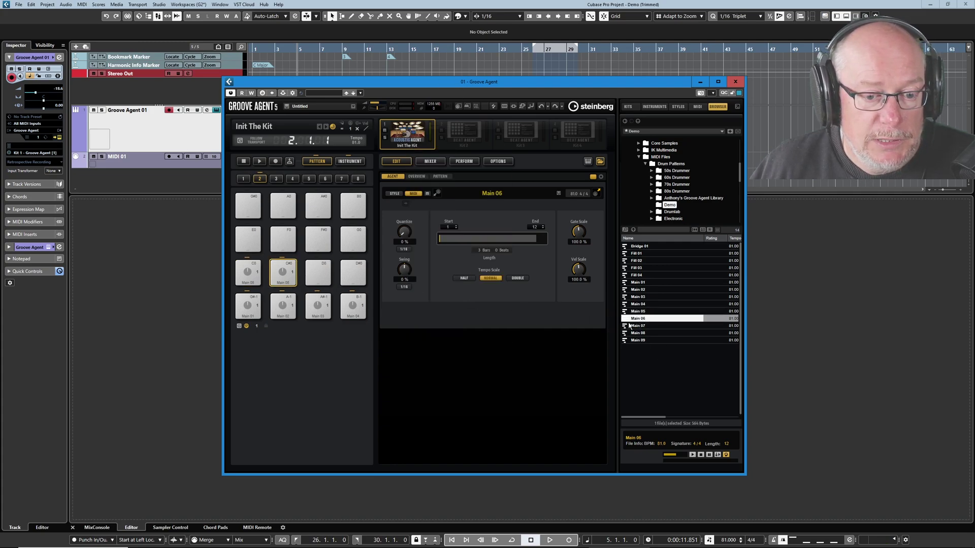
drag(629, 325, 319, 274)
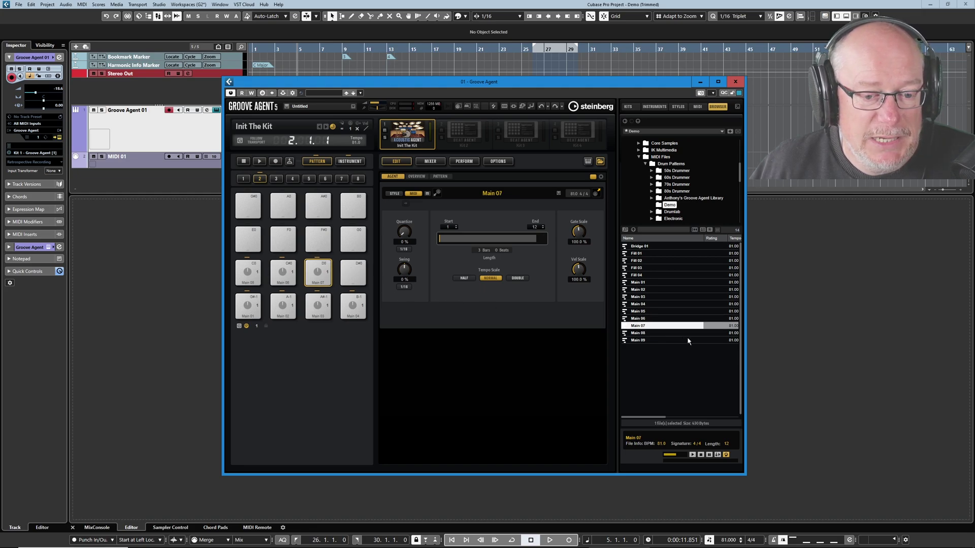
drag(639, 333, 357, 274)
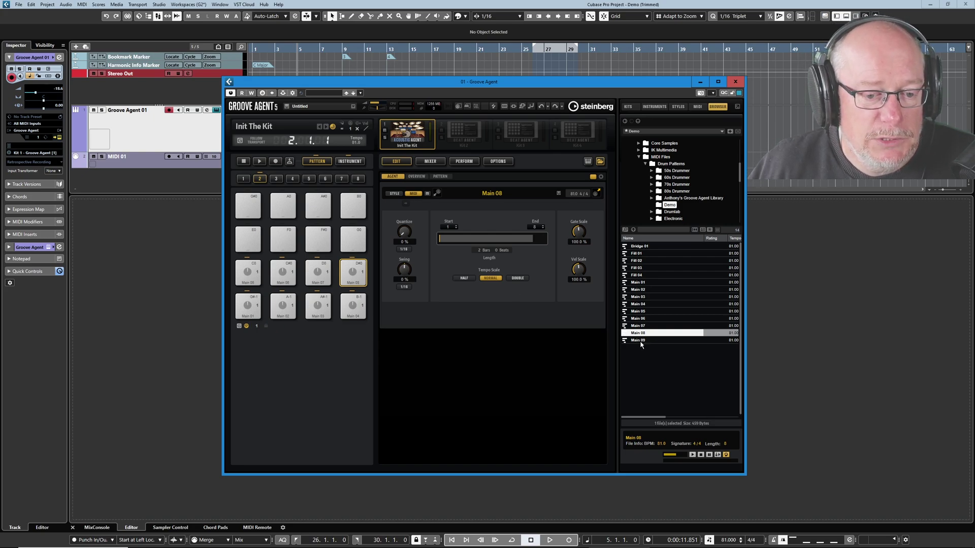
drag(638, 341, 246, 240)
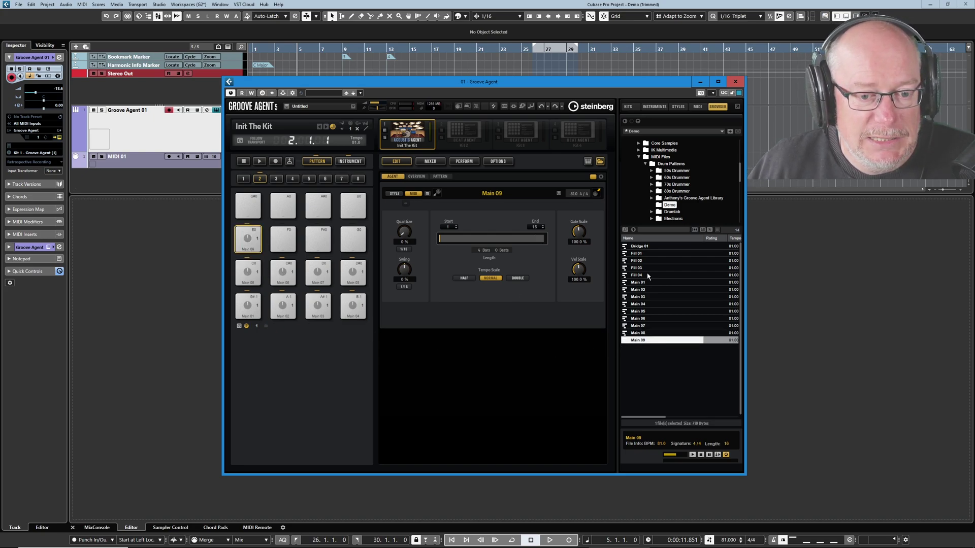
drag(635, 255, 282, 239)
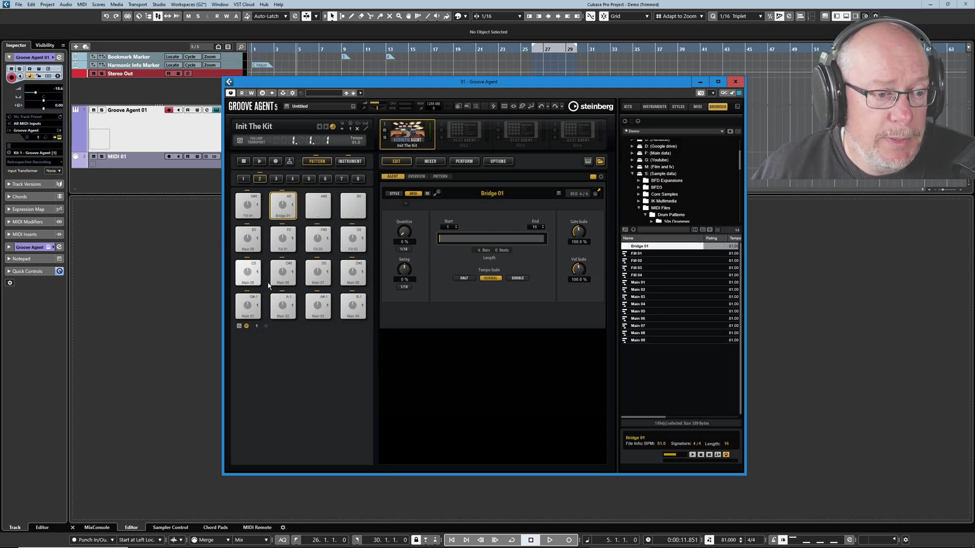
Select all the Main pattern pads and colour them lavender (Color 12)
click(316, 271)
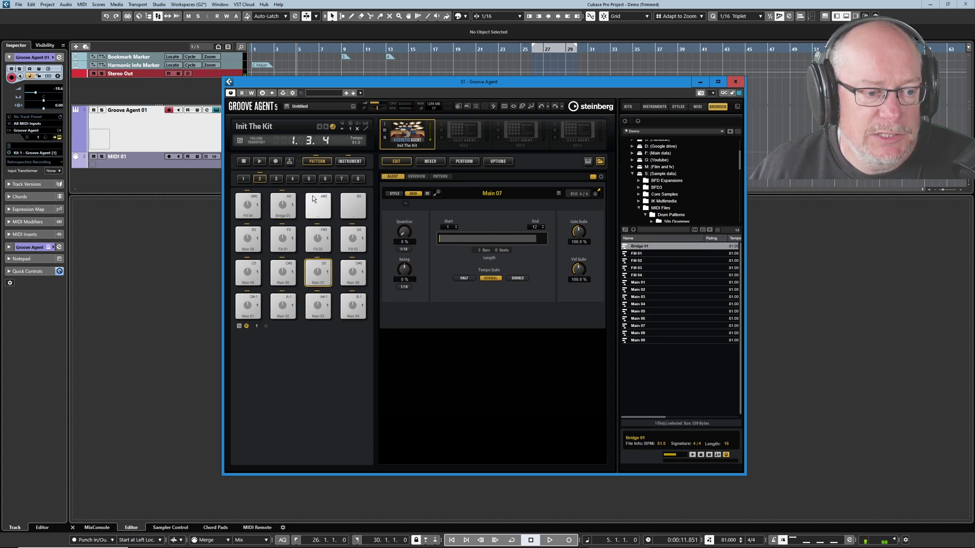
click(248, 312)
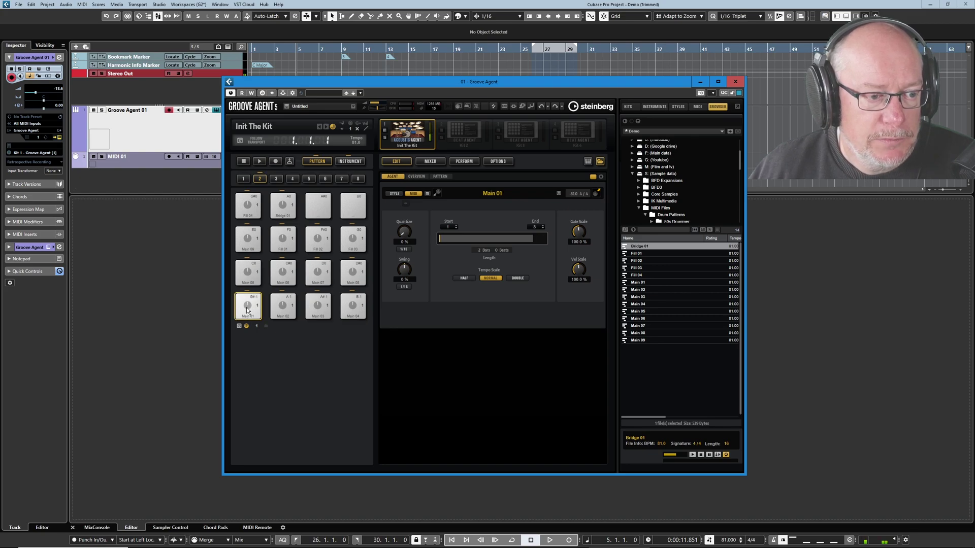
click(249, 239)
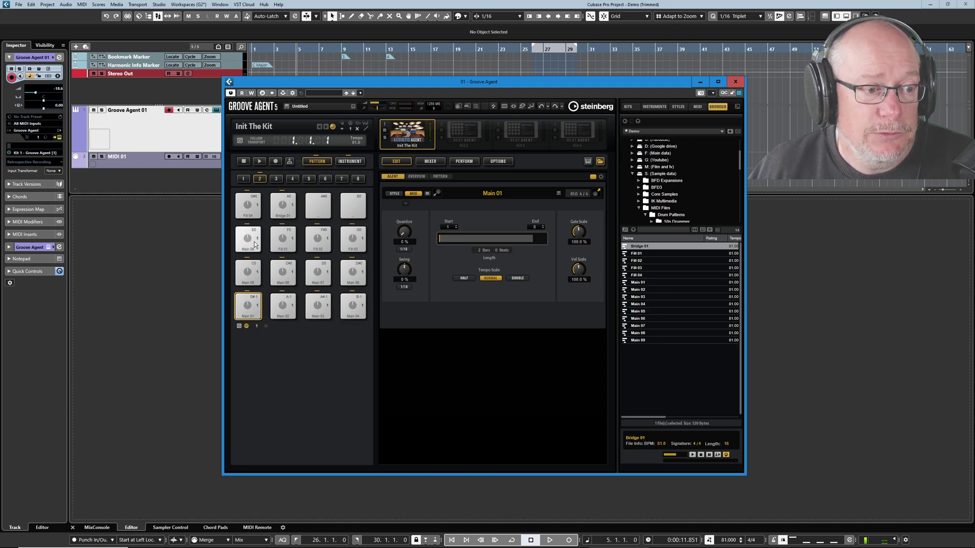
click(259, 273)
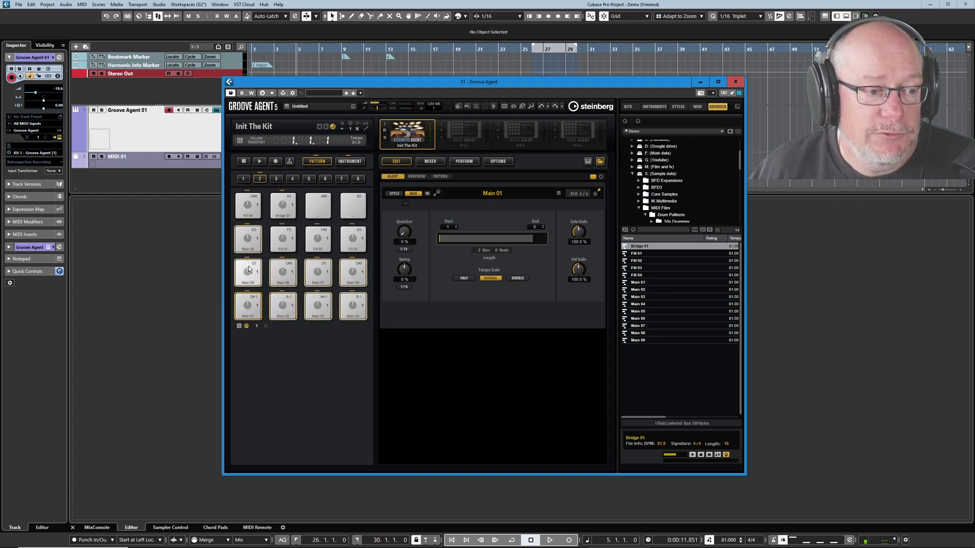
right_click(249, 269)
mouse_move(316, 283)
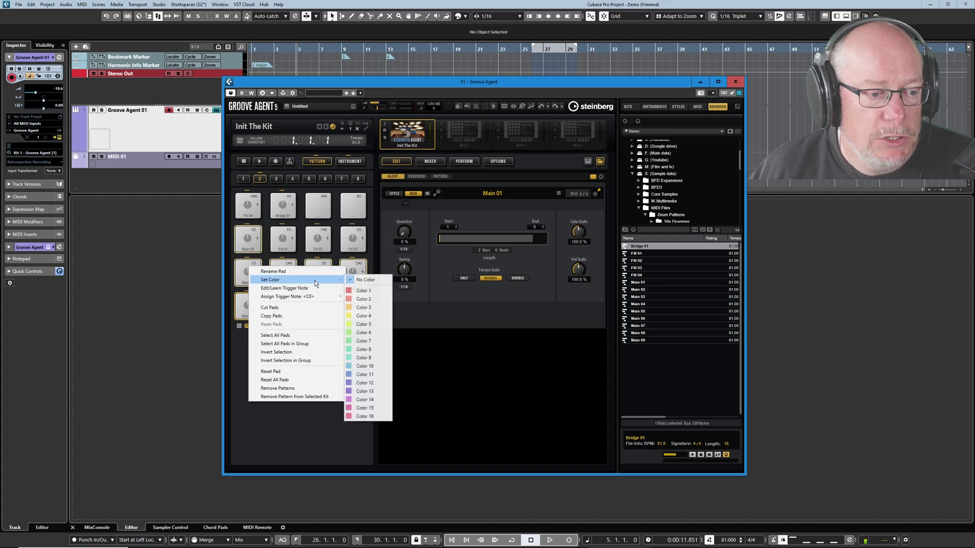
click(365, 383)
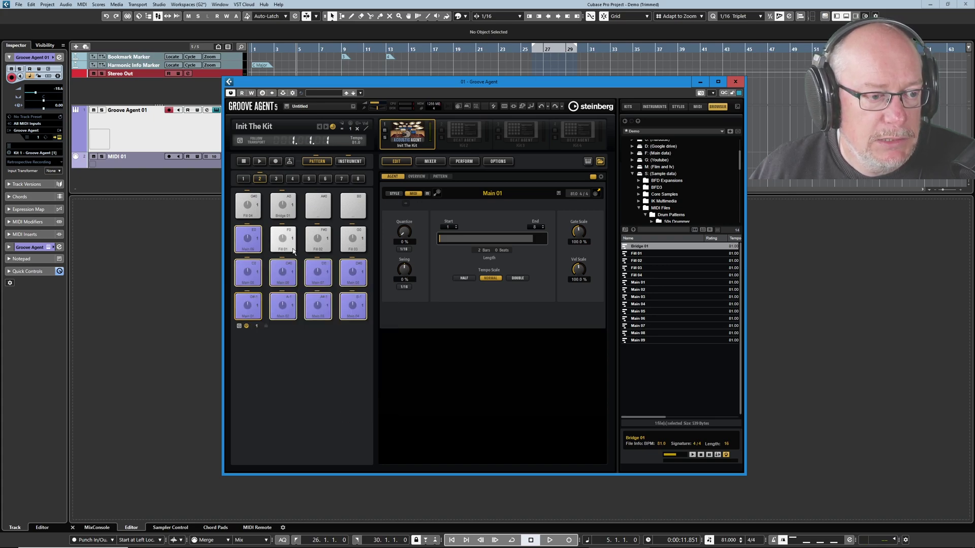
Colour the four Fill pattern pads teal
click(282, 239)
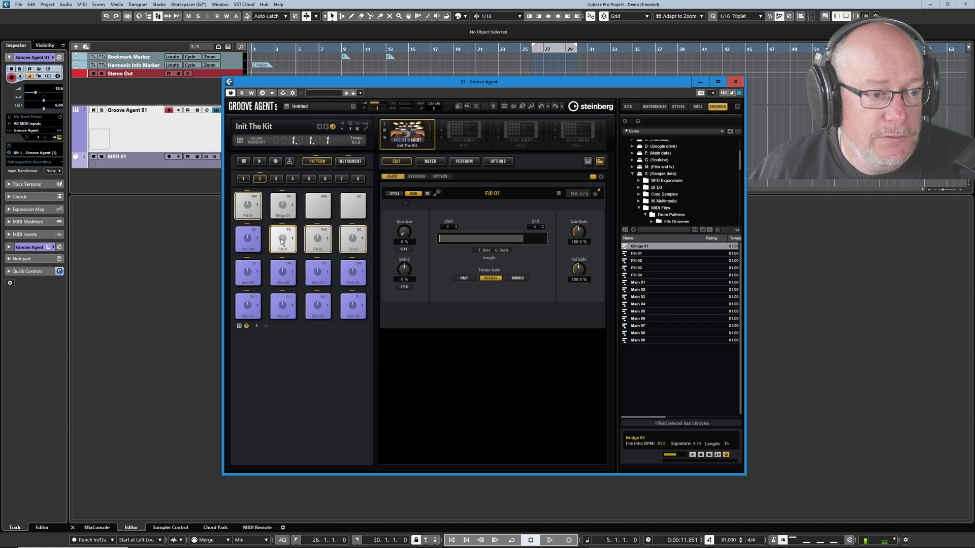
right_click(282, 238)
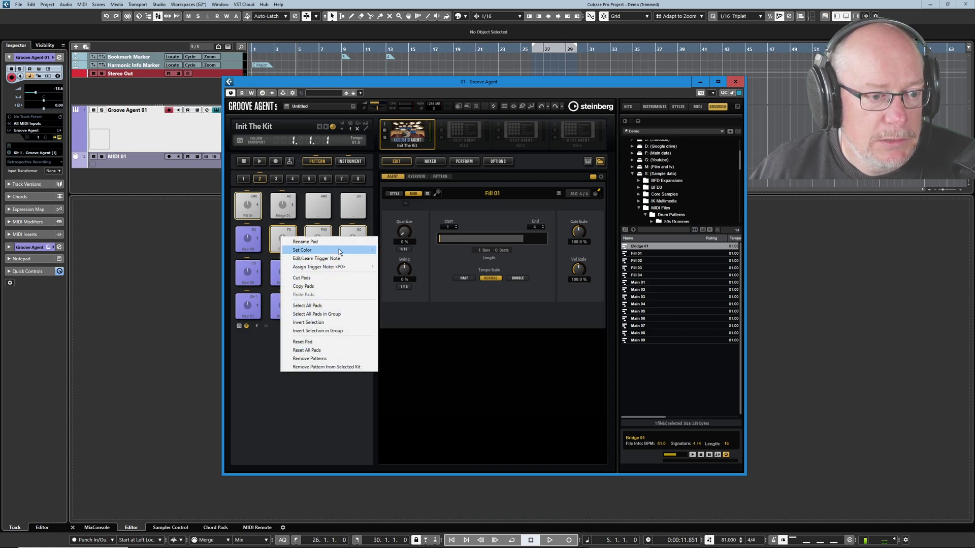
mouse_move(339, 249)
click(398, 328)
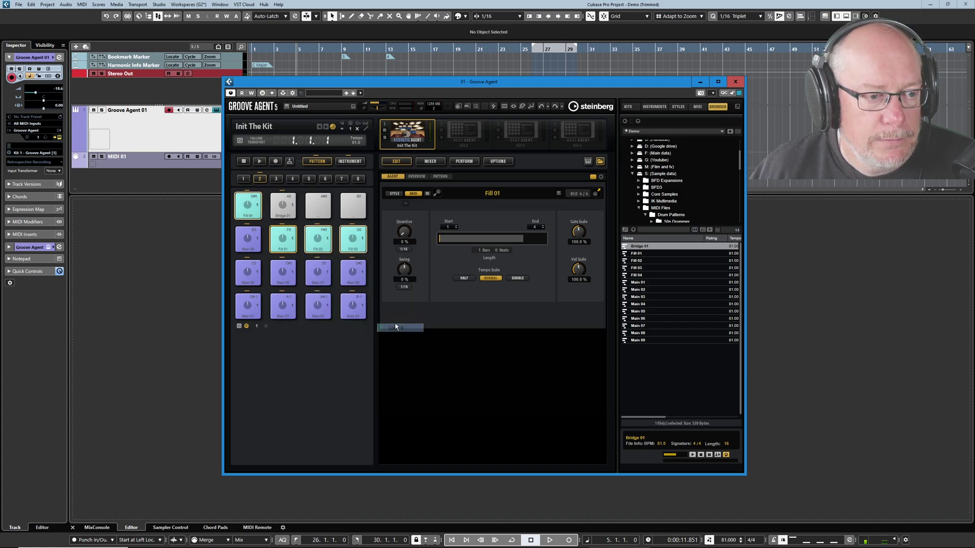
Colour the Bridge 01 pad red
right_click(284, 204)
mouse_move(345, 217)
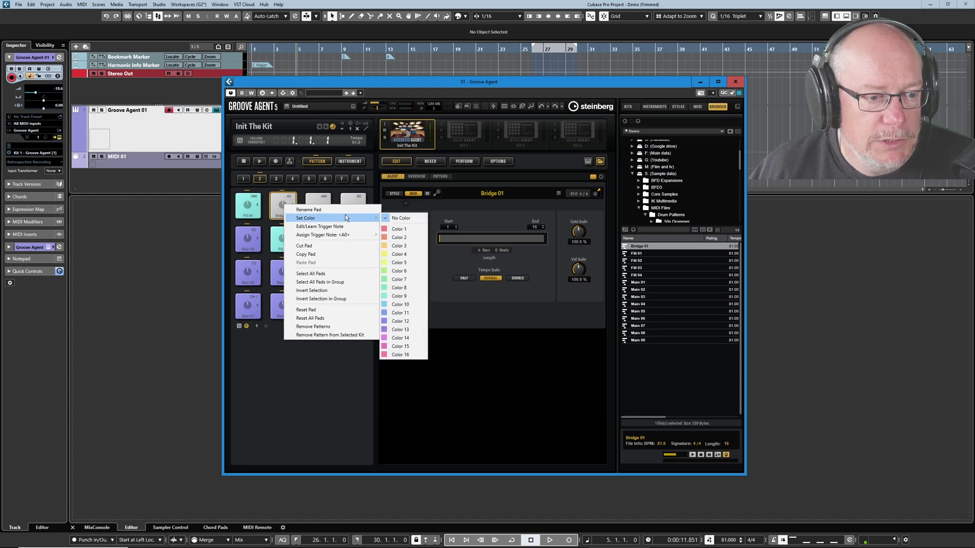
click(407, 229)
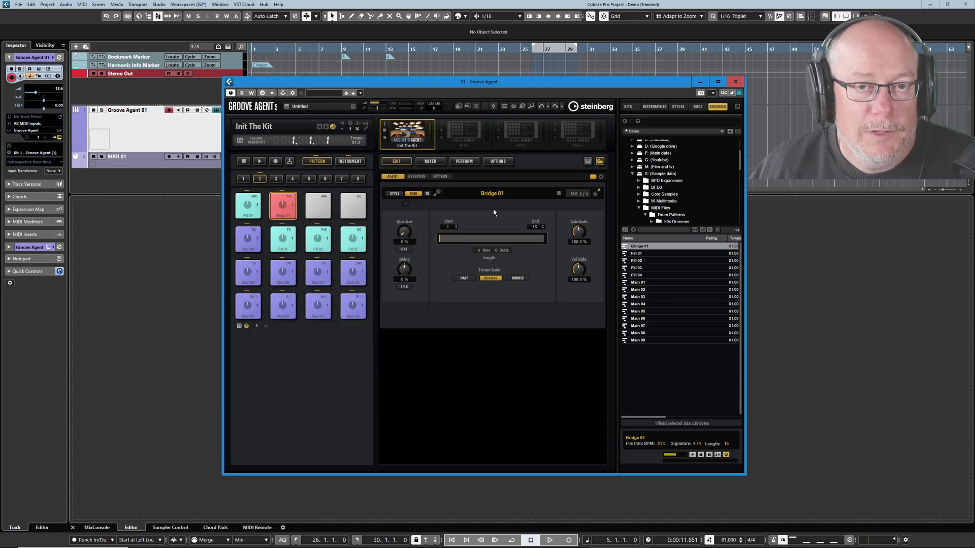
Use Save Kit As from the kit slot's options to store the kit as preset 'Demo'
right_click(408, 134)
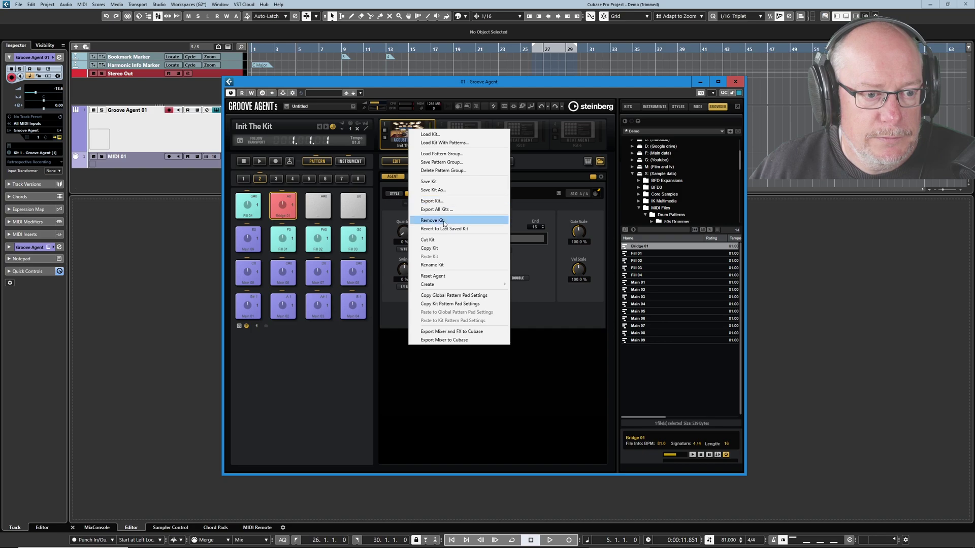
click(431, 191)
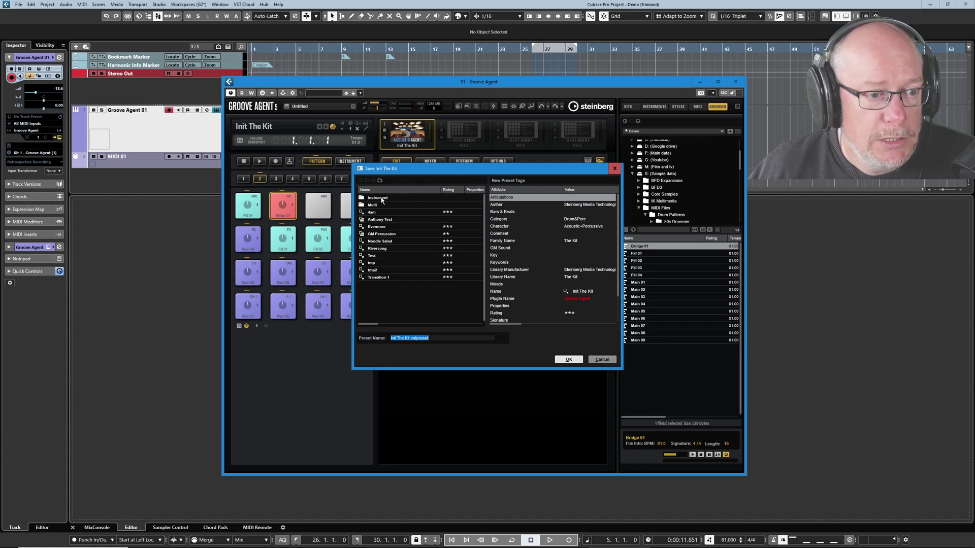
text(Demo)
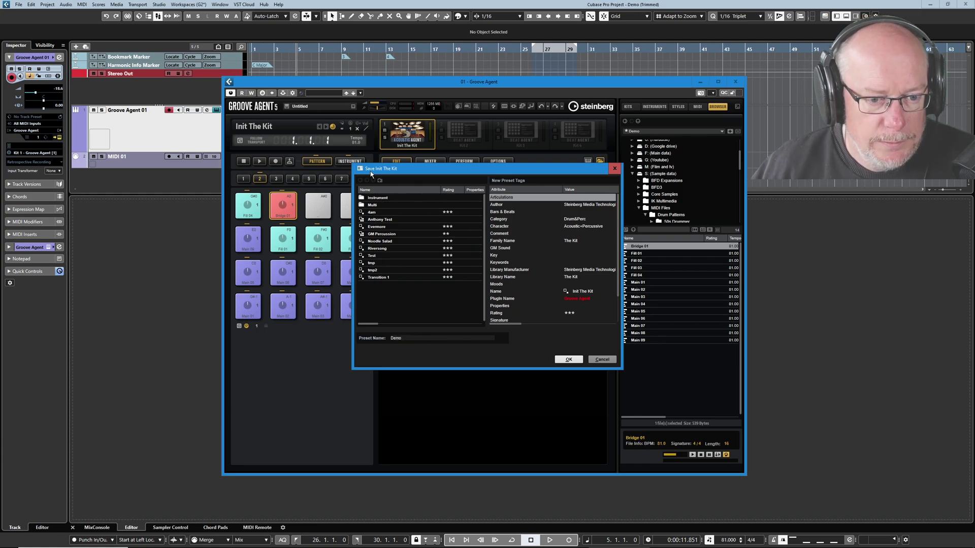
click(571, 360)
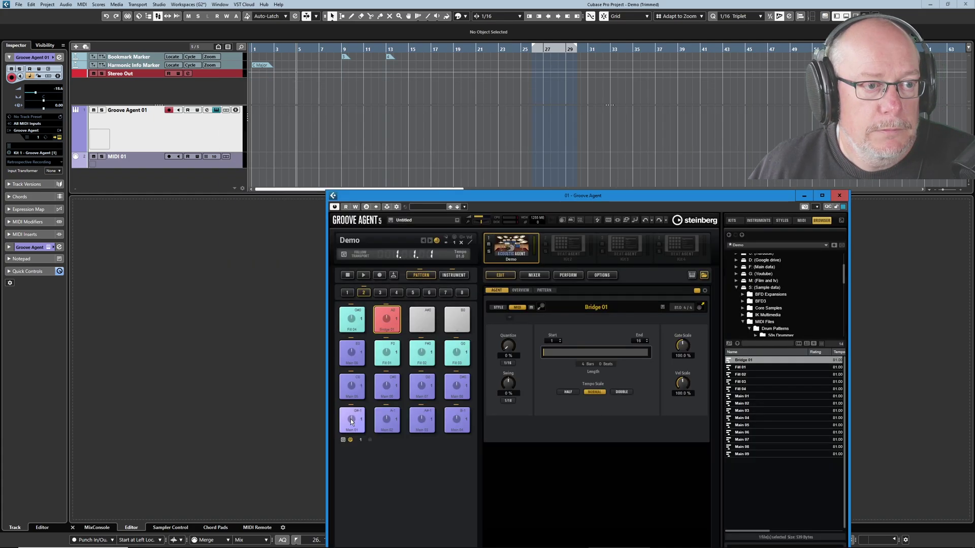
Place the Main 01, Main 02 and Fill 01 pad patterns in sequence from bar 5
drag(352, 419, 295, 126)
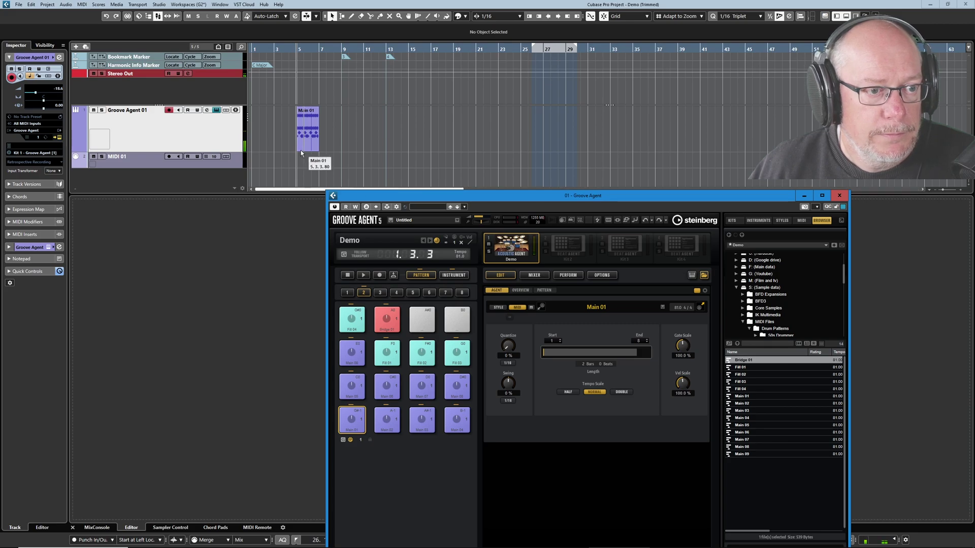
key(h)
key(h)
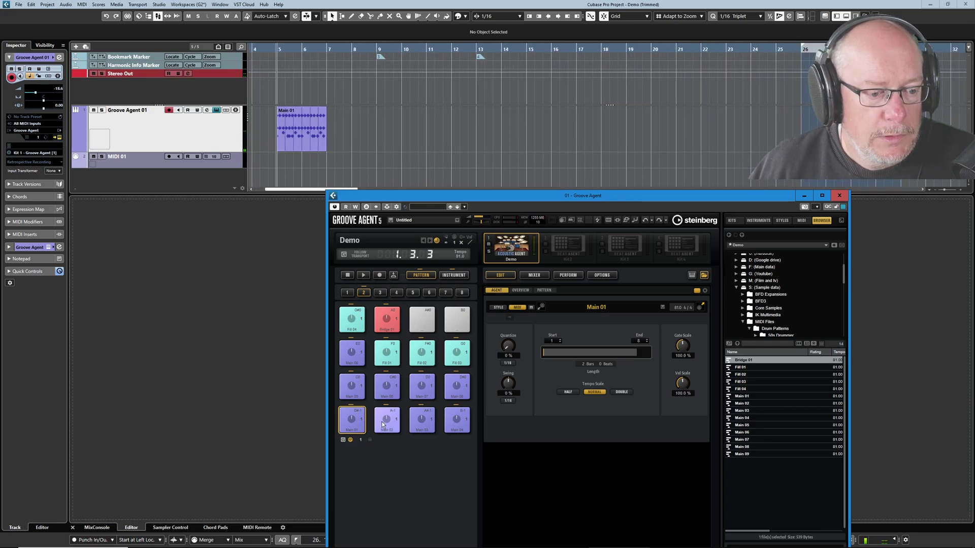
drag(382, 421, 335, 131)
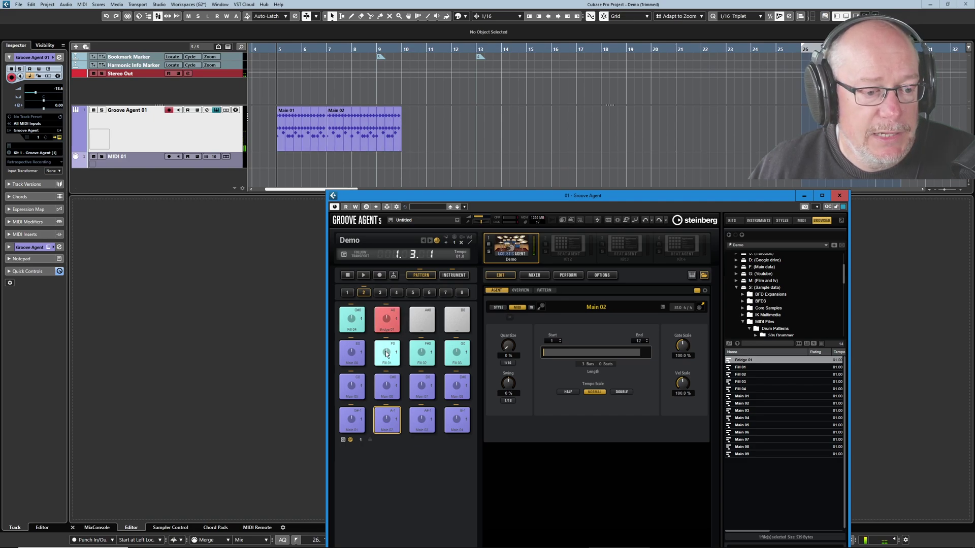
drag(386, 352, 412, 131)
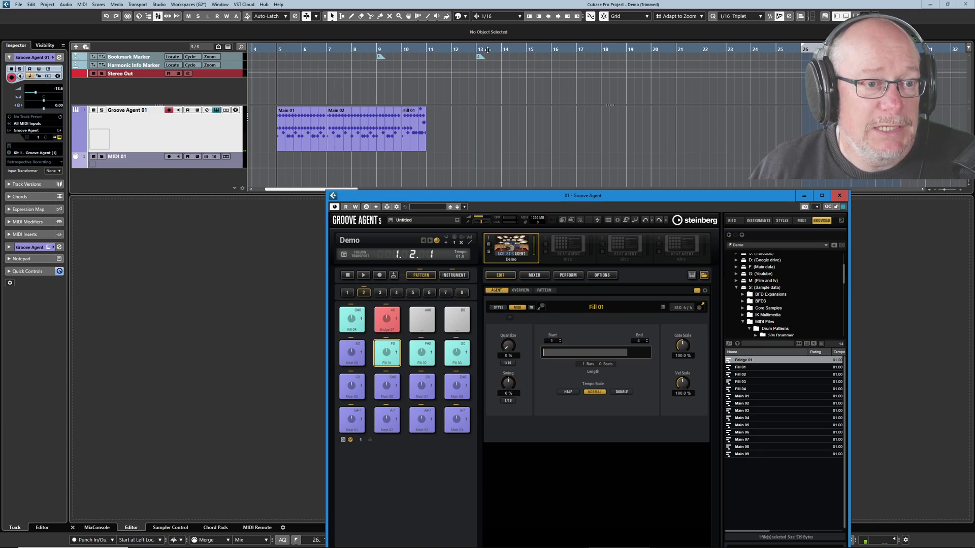
Move Fill 01 to bar 12 and put a duplicate of Main 01 at bar 10
double_click(412, 132)
drag(412, 132, 462, 132)
click(302, 133)
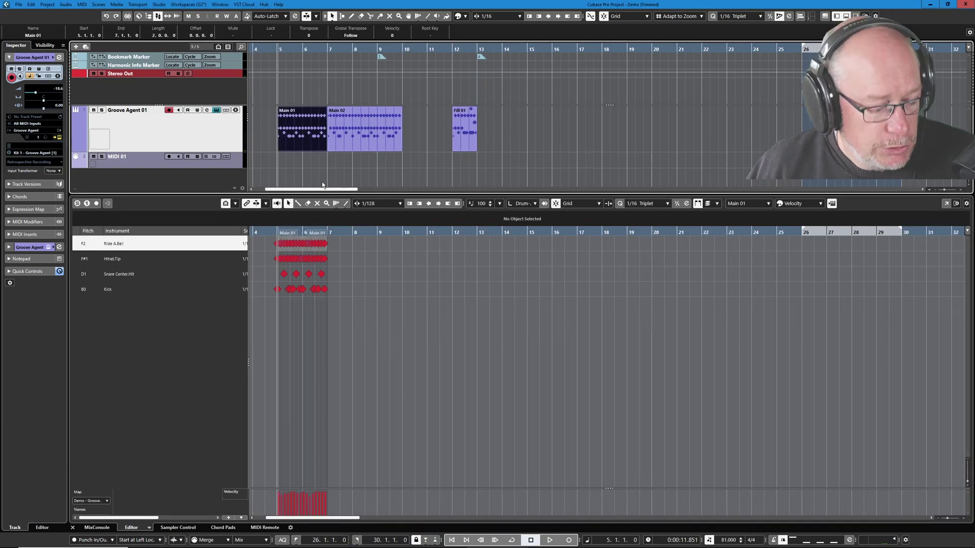
key(ctrl+d)
drag(347, 114, 422, 114)
key(space)
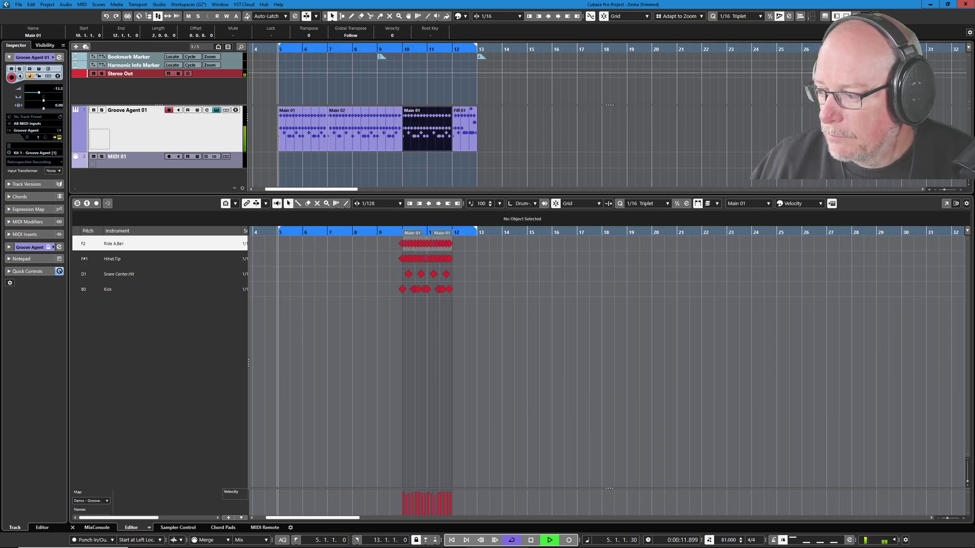